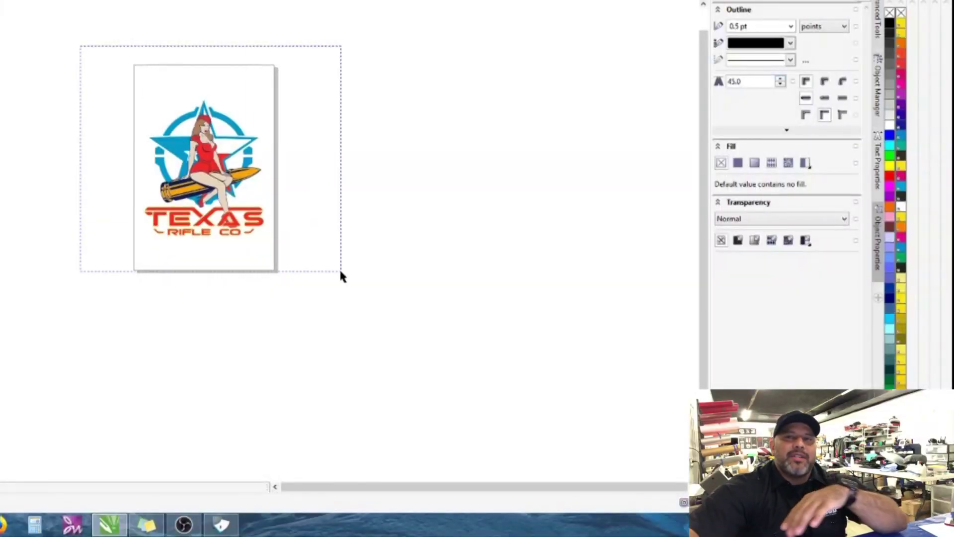
- Select the whole pin-up artwork and examine its star, dress, arms and thigh linework at close range
left_click(277, 134)
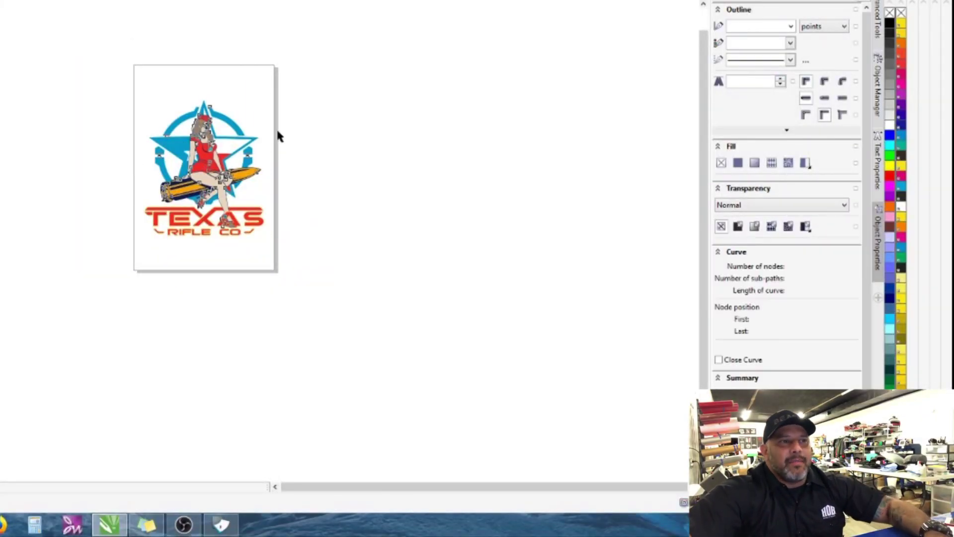
scroll(189, 109, "up", 2)
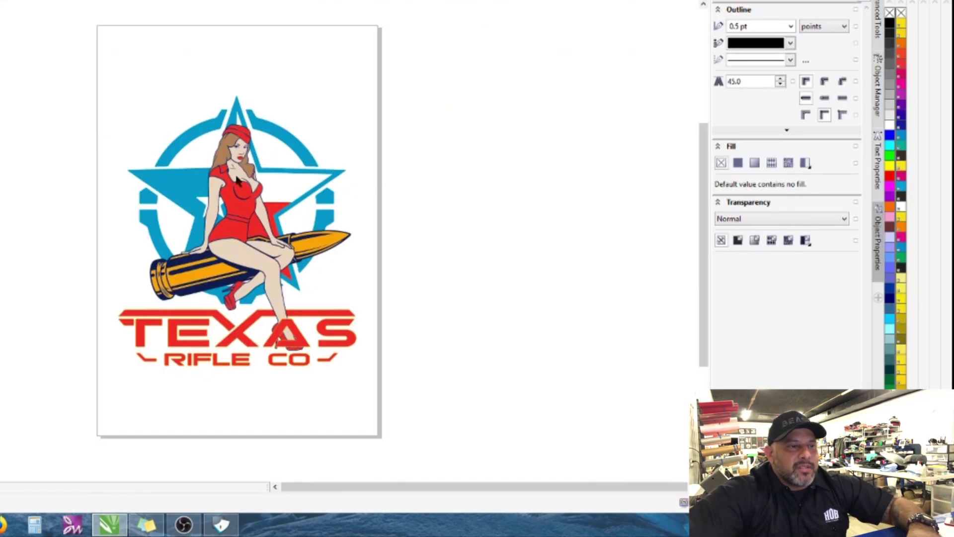
left_click_drag(46, 57, 480, 442)
scroll(201, 139, "up", 2)
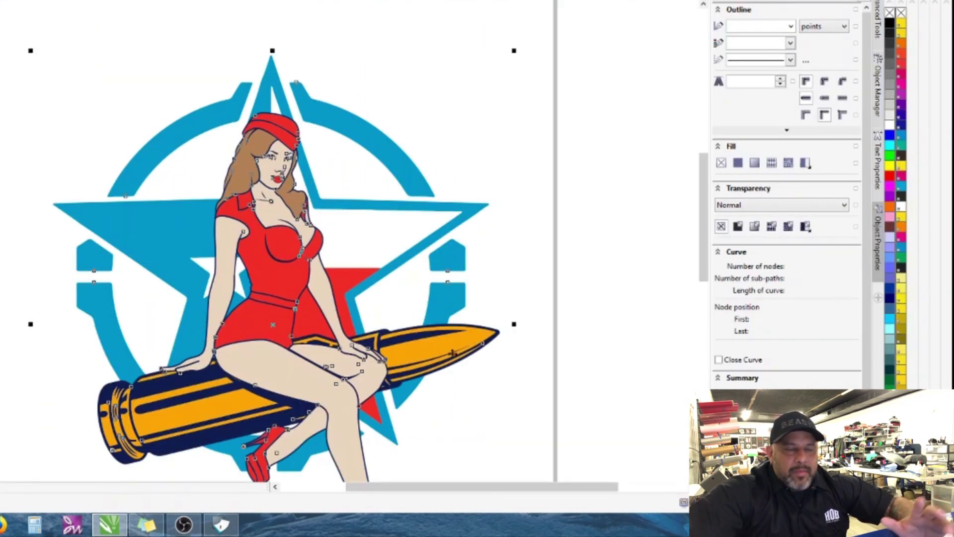
scroll(462, 292, "up", 3)
scroll(318, 338, "down", 2)
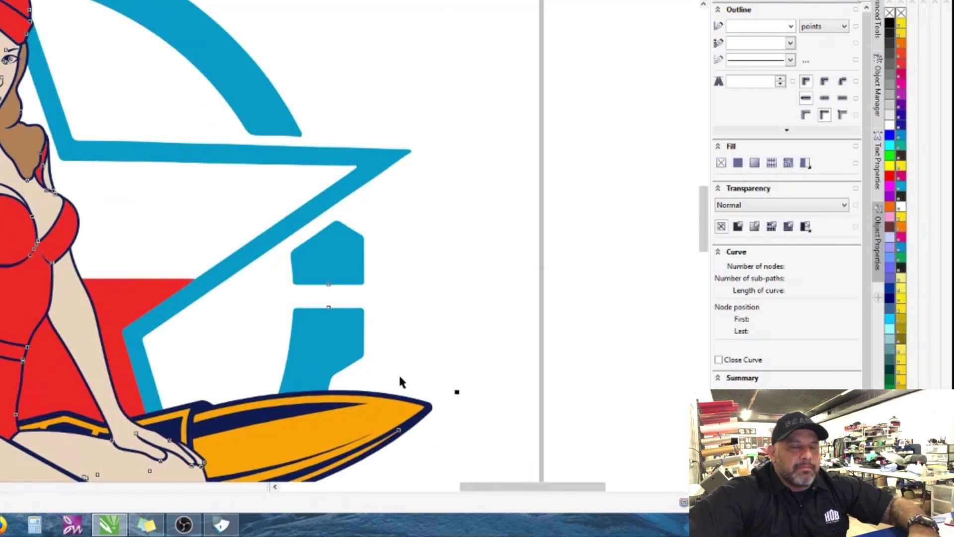
scroll(64, 343, "up", 3)
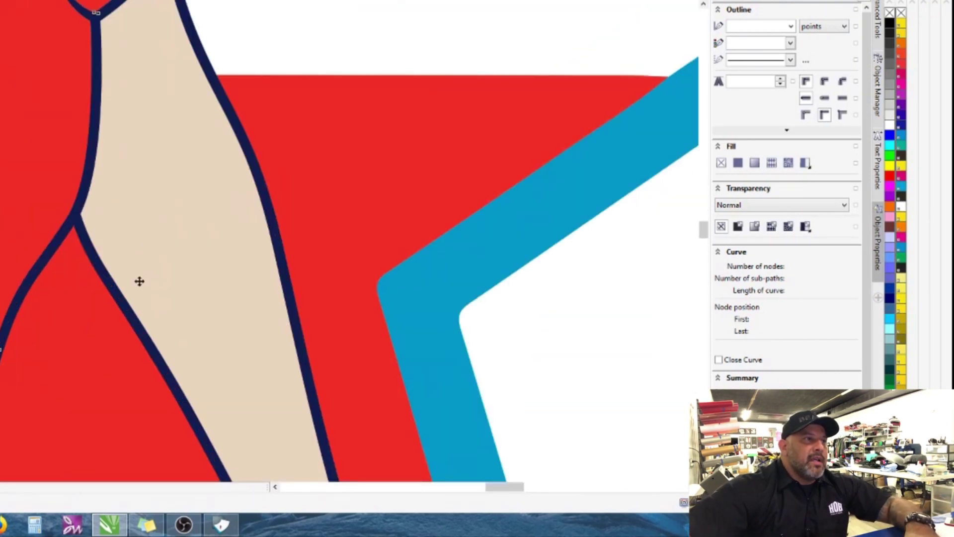
scroll(139, 281, "down", 3)
scroll(252, 287, "up", 2)
scroll(180, 292, "down", 2)
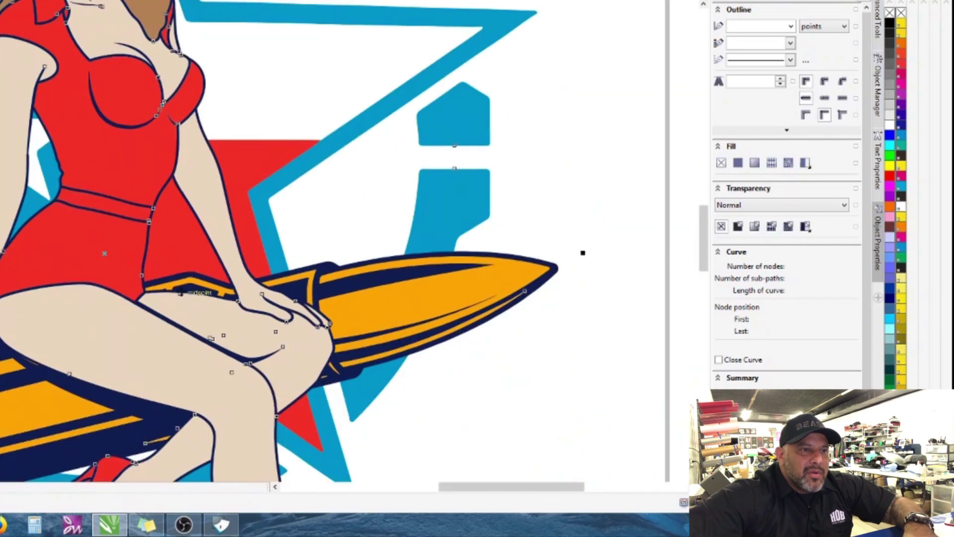
scroll(80, 324, "up", 3)
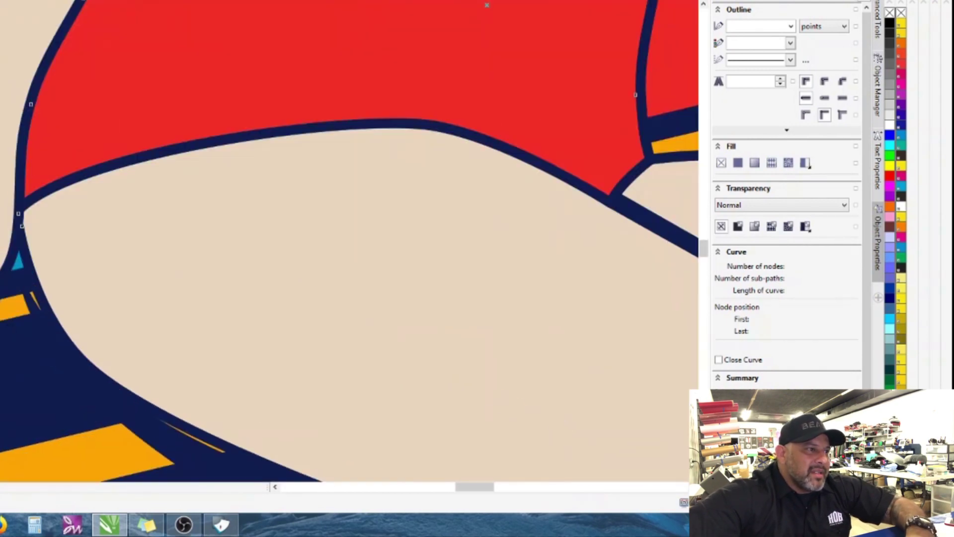
scroll(106, 364, "up", 2)
scroll(106, 363, "down", 3)
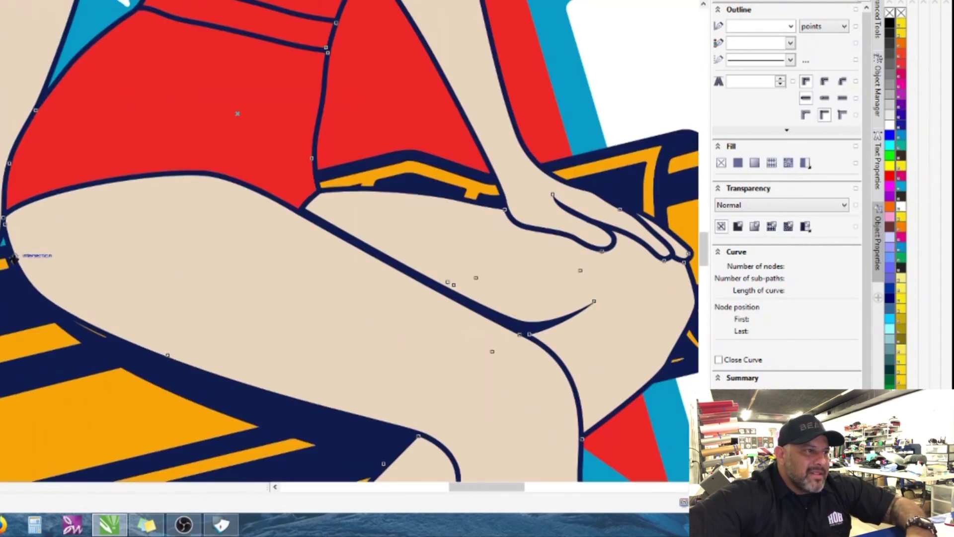
scroll(107, 364, "up", 3)
scroll(20, 354, "down", 3)
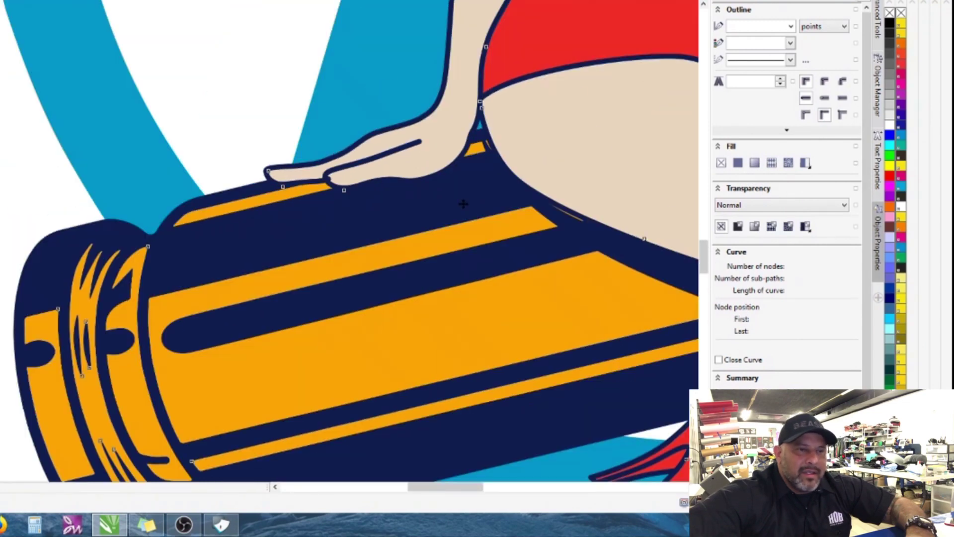
- Examine the bullet casing, lower legs, shoes and TEXAS RIFLE CO lettering up close, and clear the selection
scroll(590, 247, "down", 3)
scroll(656, 274, "up", 4)
scroll(656, 273, "down", 3)
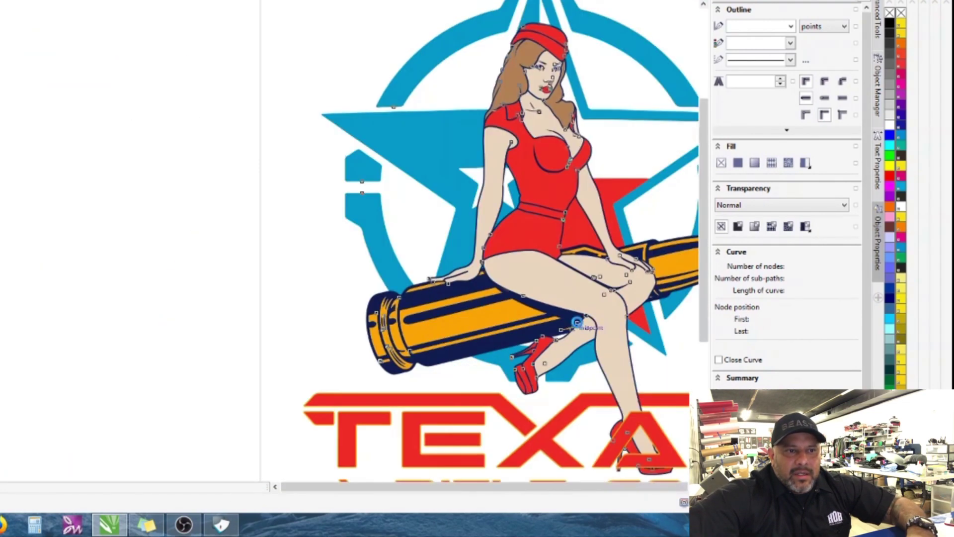
scroll(584, 255, "up", 4)
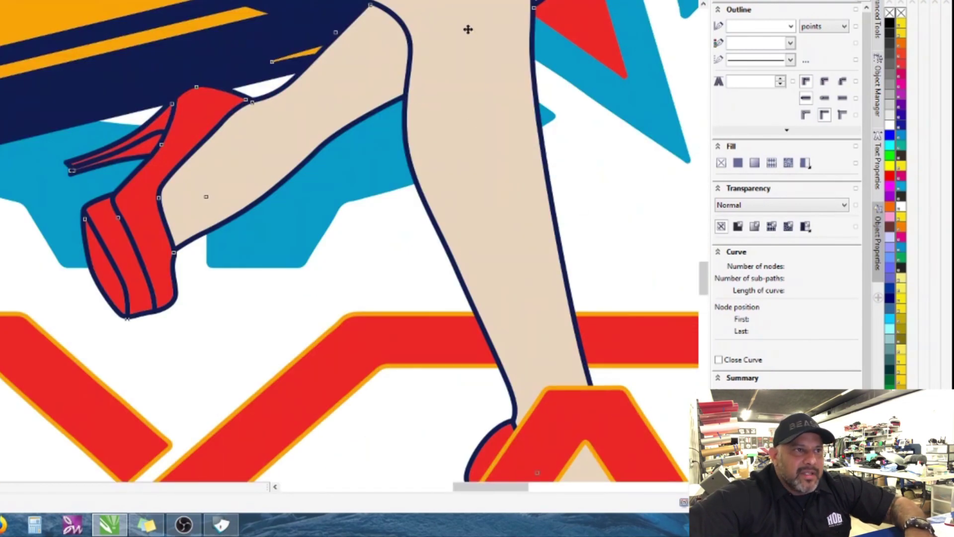
scroll(481, 94, "down", 2)
scroll(535, 47, "down", 3)
scroll(532, 45, "up", 4)
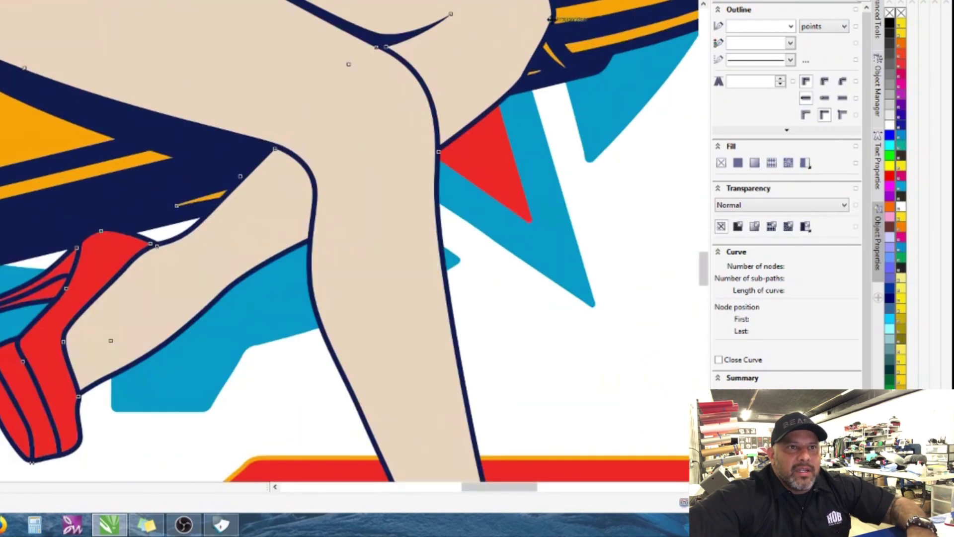
scroll(487, 75, "down", 1)
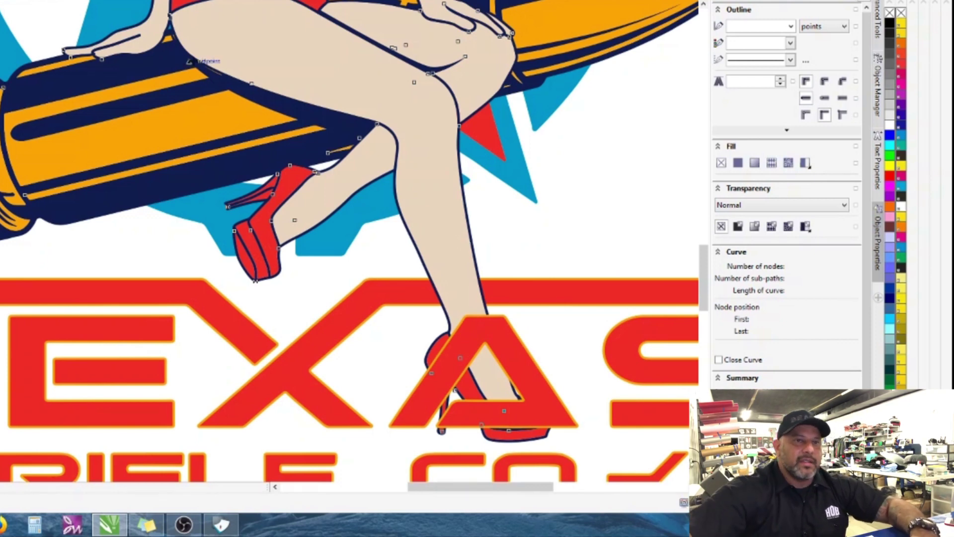
scroll(245, 63, "down", 3)
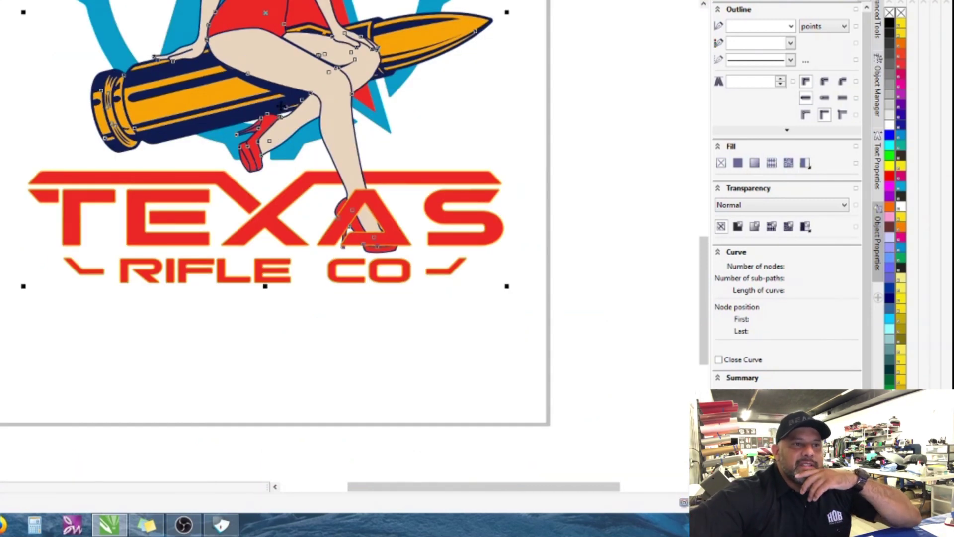
scroll(245, 63, "down", 2)
scroll(374, 118, "up", 1)
scroll(373, 117, "down", 3)
scroll(543, 121, "up", 3)
left_click(558, 85)
scroll(306, 82, "down", 3)
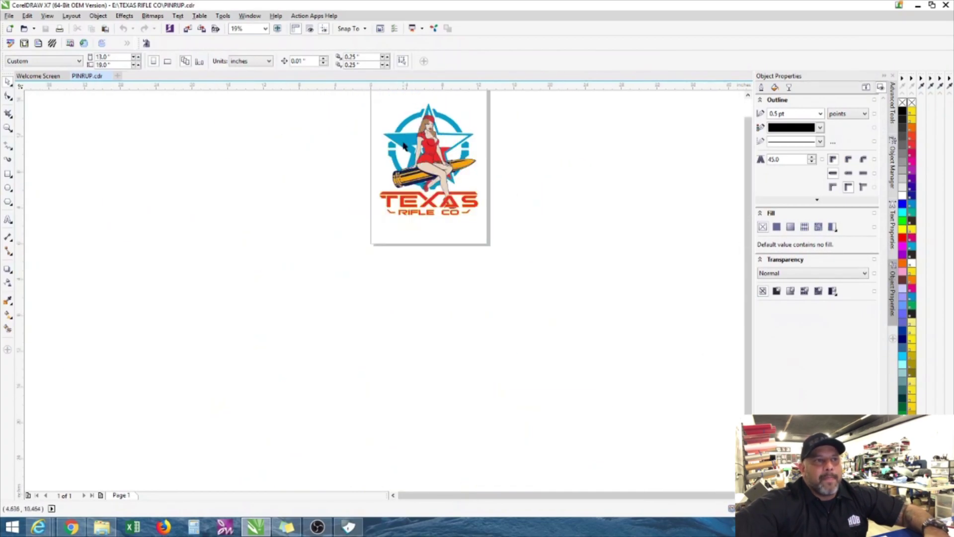
- Inspect the legs and bullet casing once more and select all artwork objects on the page
scroll(306, 82, "up", 5)
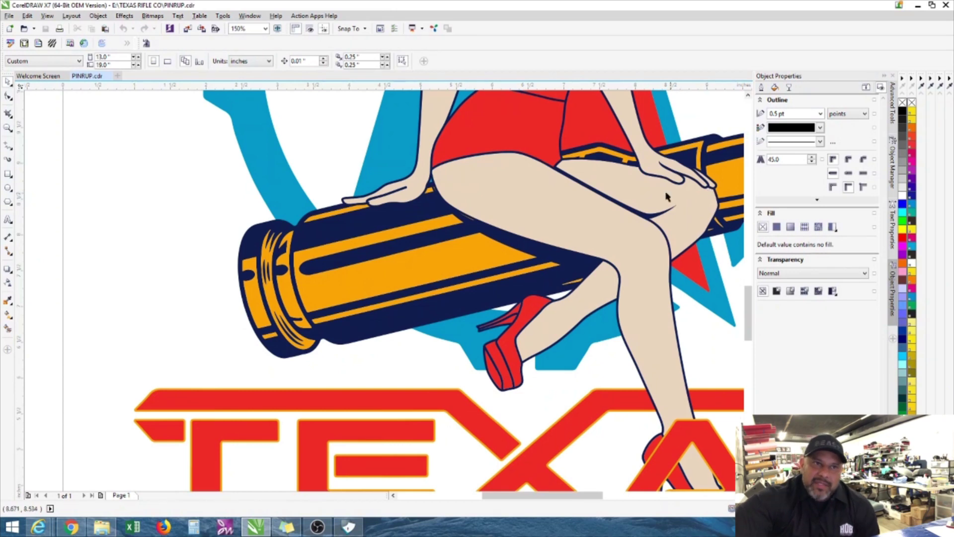
scroll(671, 196, "down", 5)
scroll(632, 315, "down", 1)
scroll(709, 221, "up", 1)
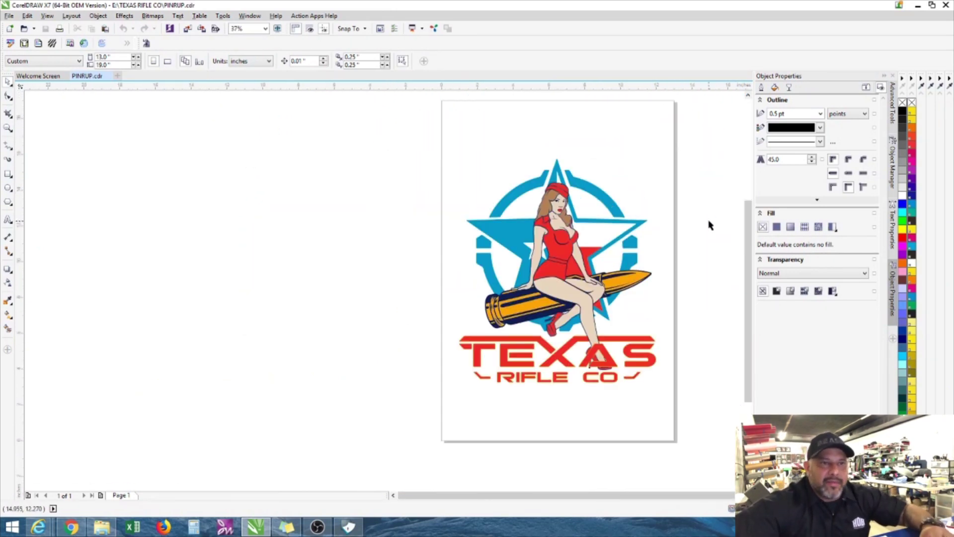
left_click_drag(403, 117, 703, 428)
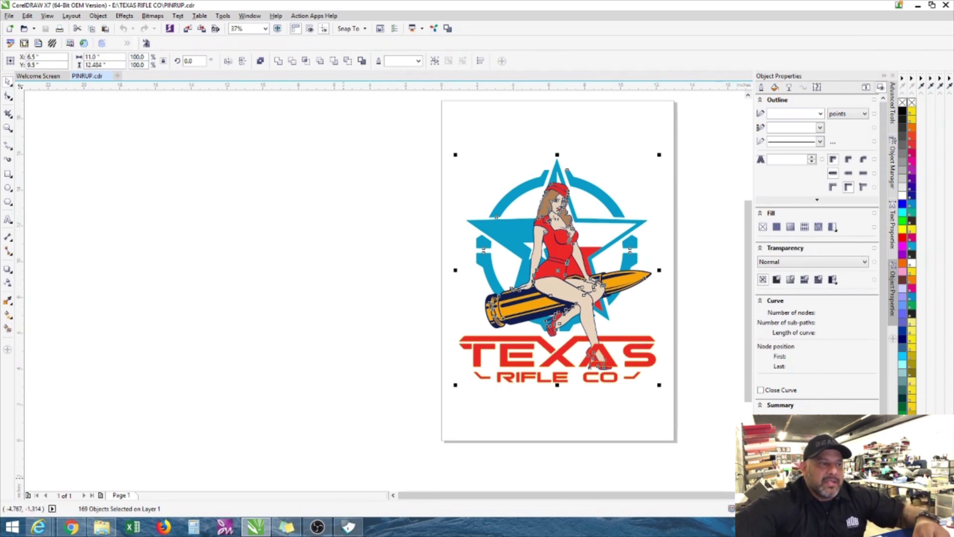
- Switch to InkSeps in Chrome and load pin up.png from the TEXAS RIFLE CO folder for colour separation
left_click(70, 528)
left_click(471, 158)
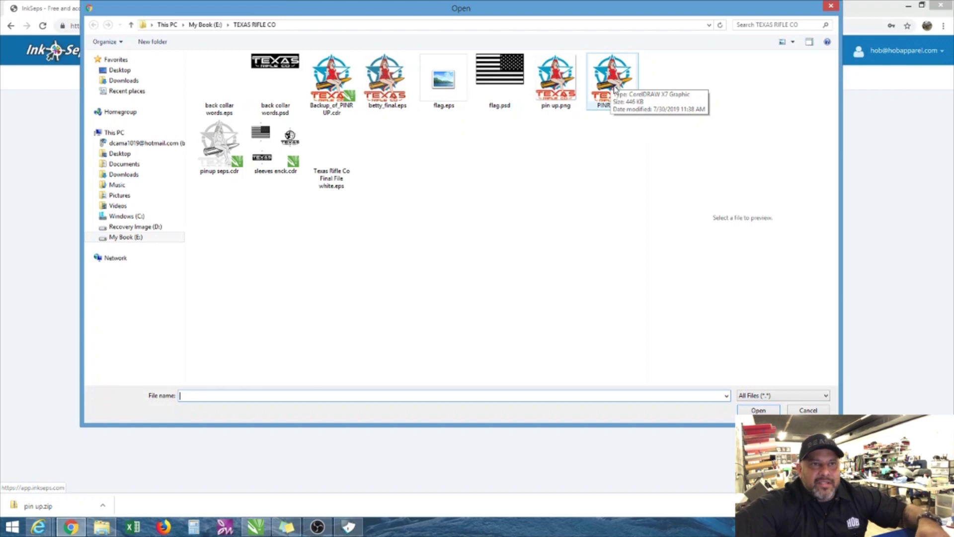
left_click(559, 84)
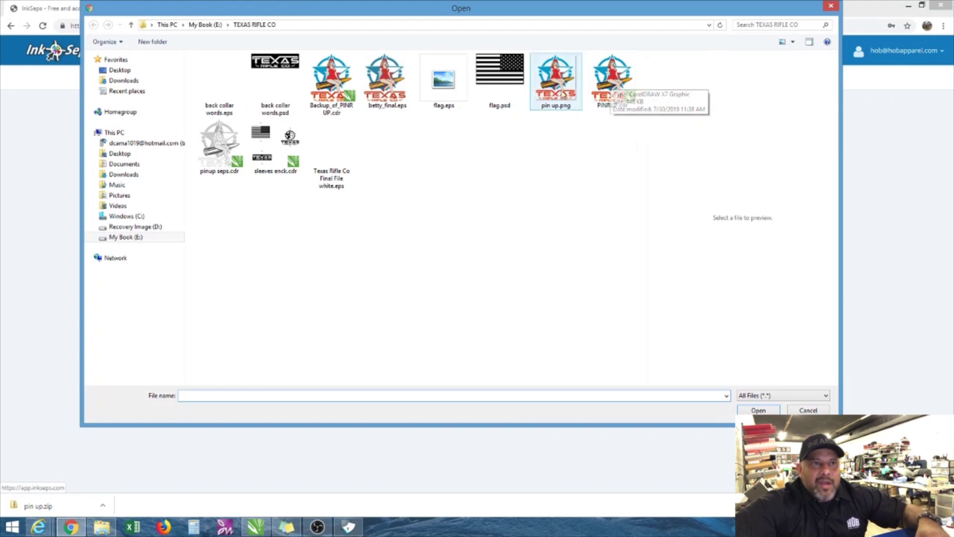
left_click(755, 410)
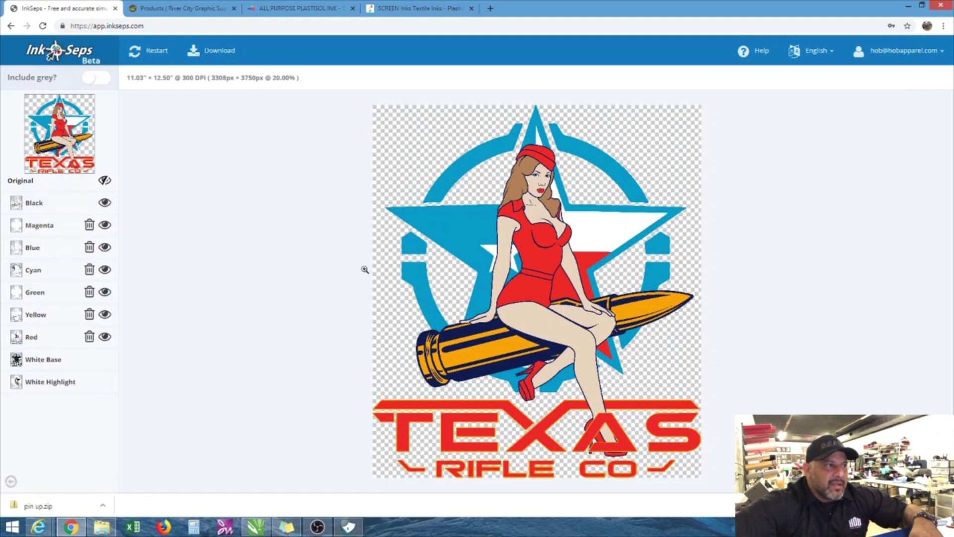
- Inspect the Magenta separation in the enlarged layer view and delete the Magenta layer
left_click(43, 224)
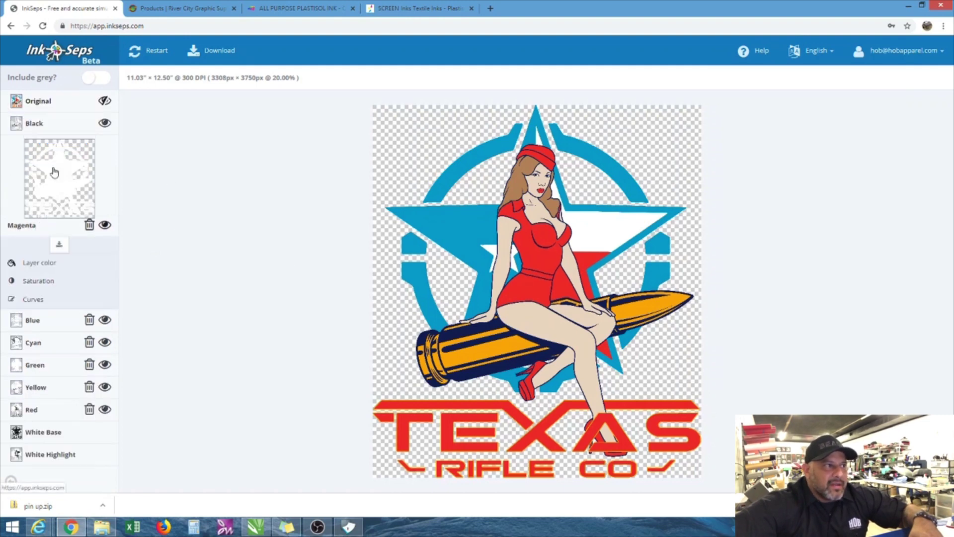
left_click(52, 170)
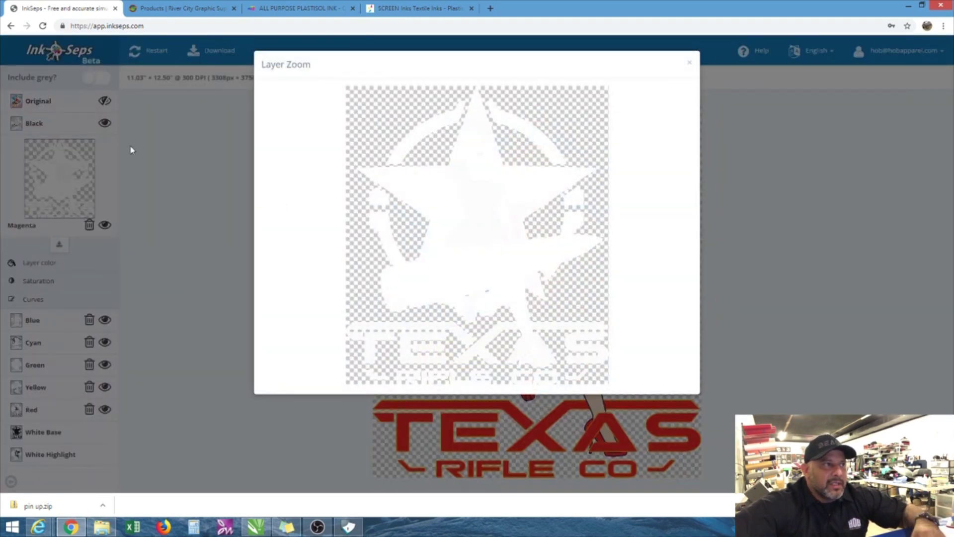
left_click(134, 152)
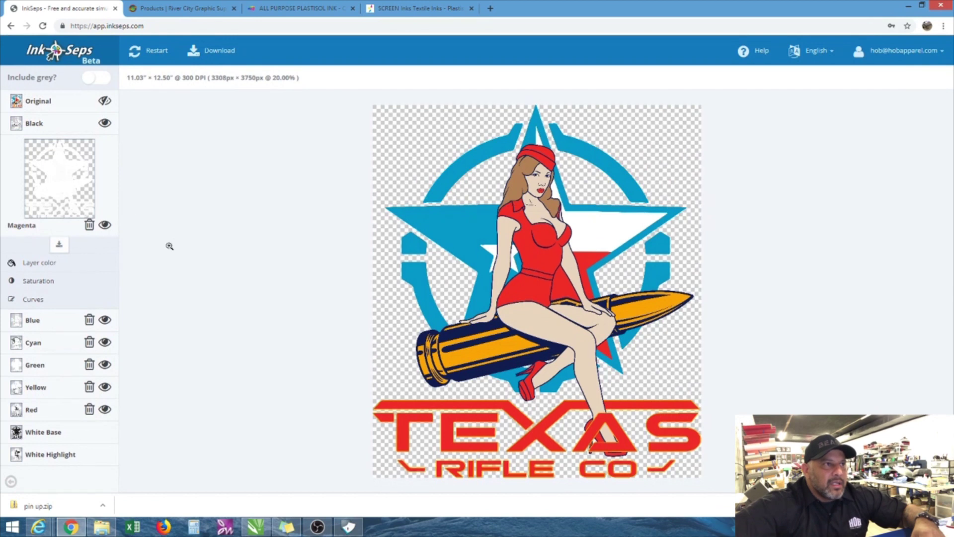
left_click(61, 100)
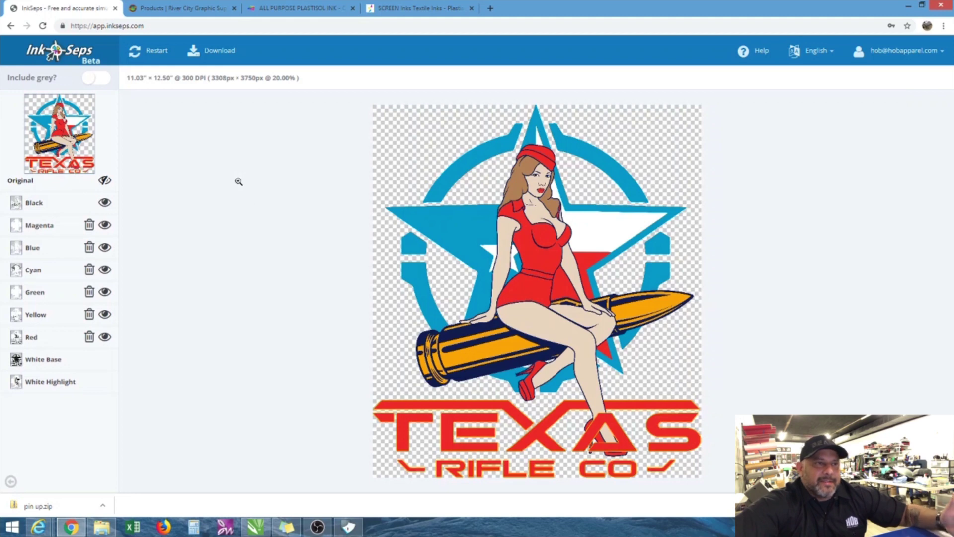
left_click(70, 229)
left_click(70, 188)
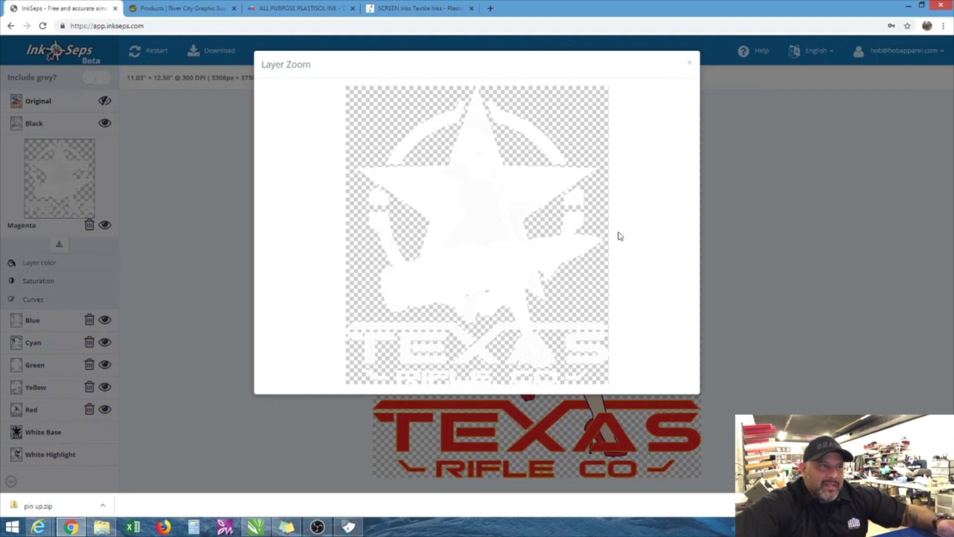
left_click(689, 63)
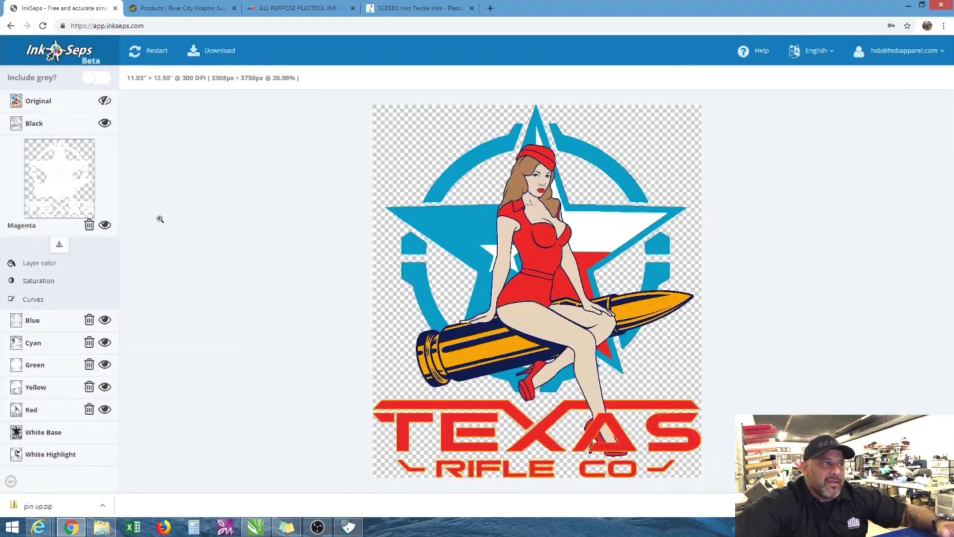
left_click(90, 226)
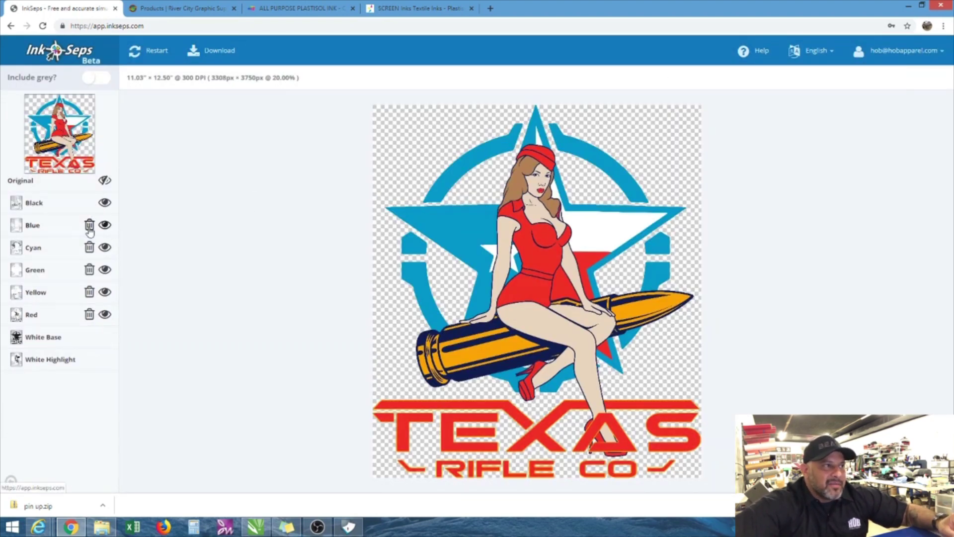
- View the Blue and Cyan separation layers enlarged, one after the other, to check their coverage
left_click(44, 231)
left_click(60, 196)
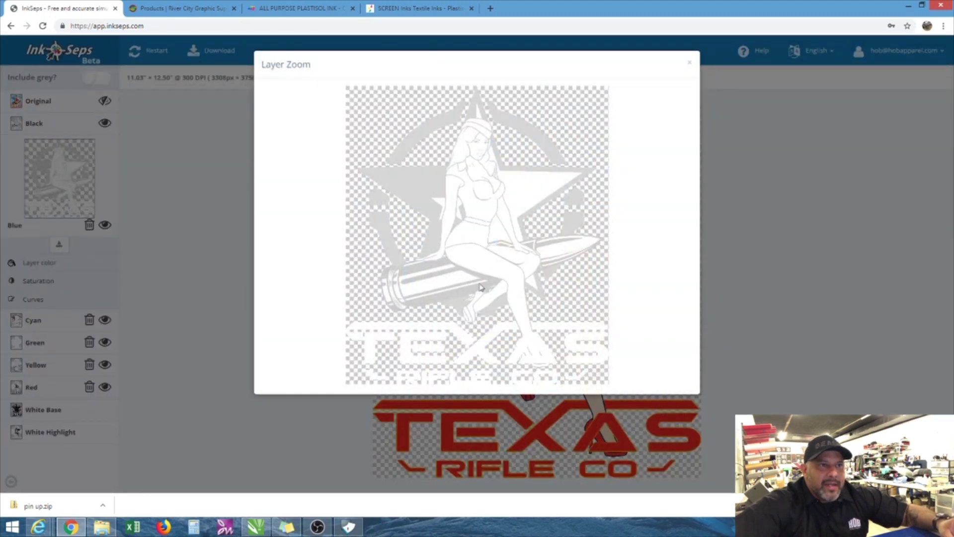
left_click(690, 64)
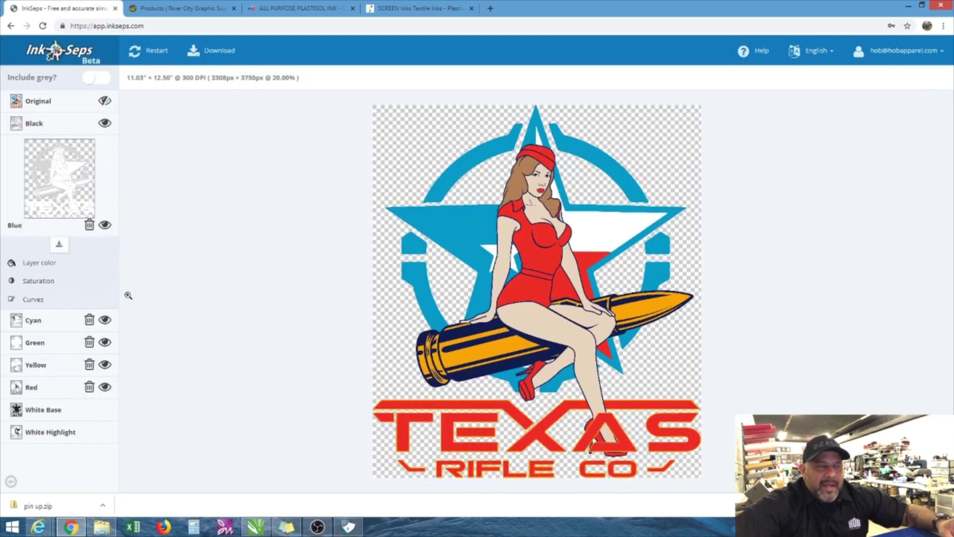
left_click(20, 323)
left_click(79, 190)
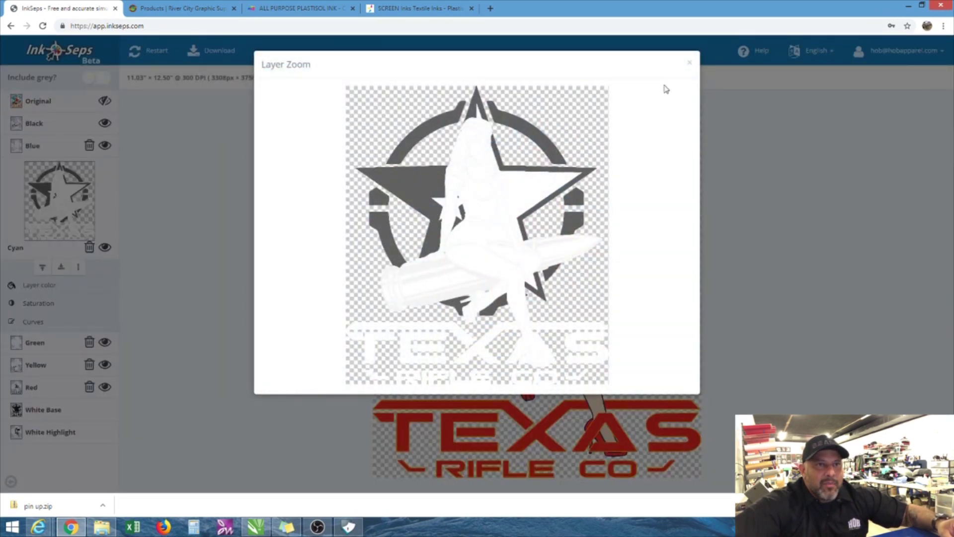
left_click(689, 67)
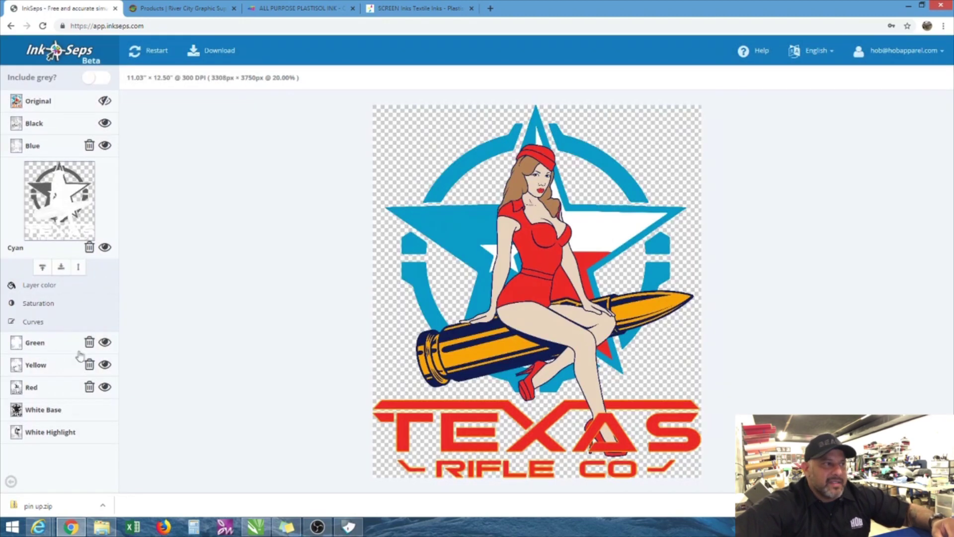
- Inspect the Green separation in the enlarged layer view and delete the Green layer
left_click(46, 348)
left_click(36, 223)
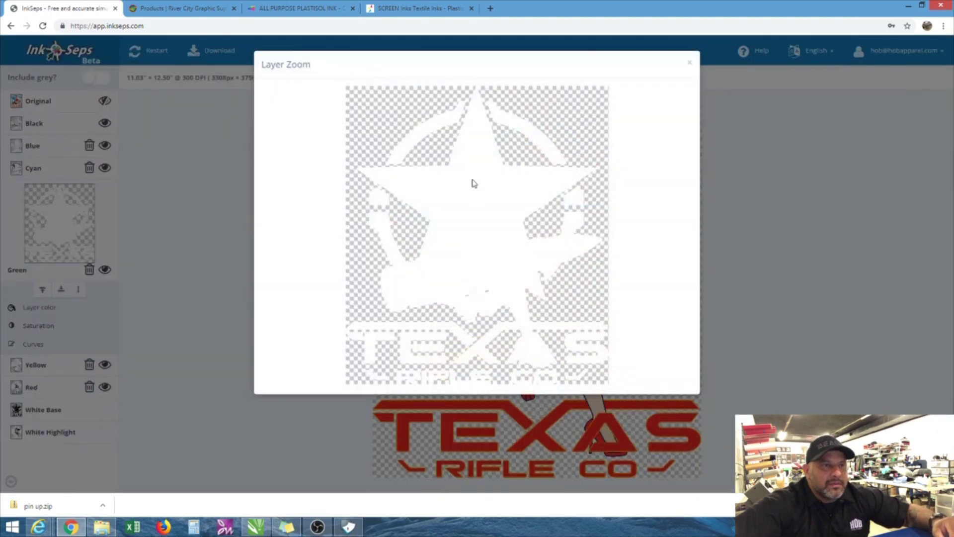
left_click(89, 271)
left_click(89, 270)
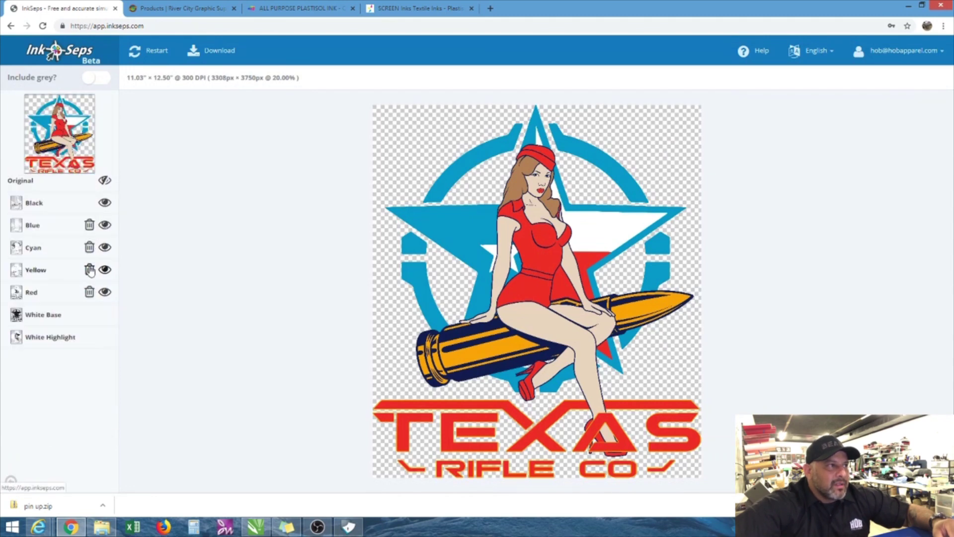
- View the Yellow and Red separation layers enlarged, one after the other, to check their coverage
left_click(49, 273)
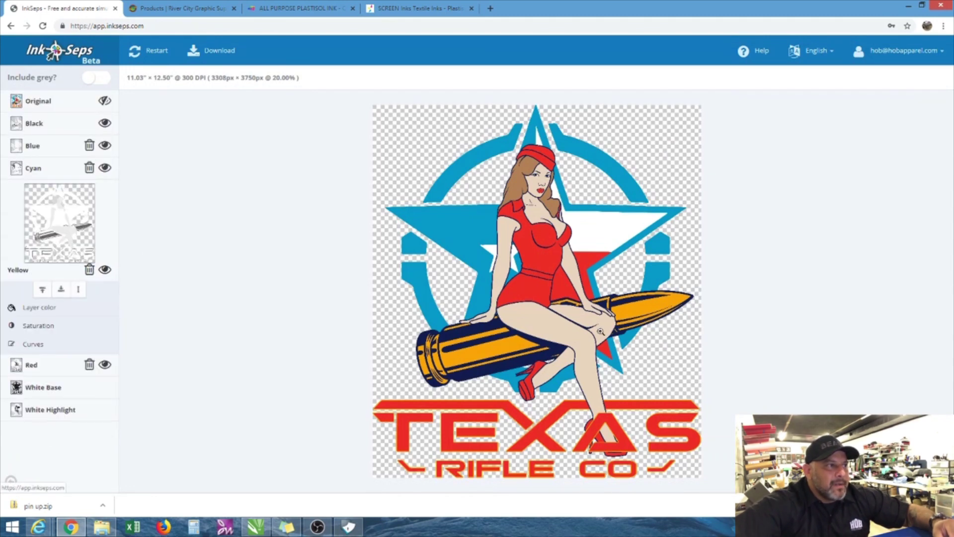
left_click(63, 228)
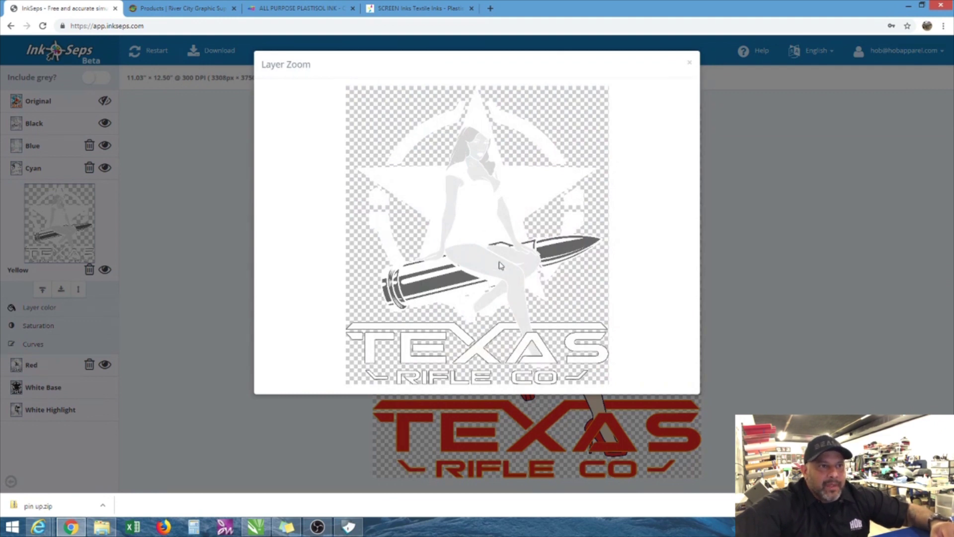
left_click(184, 246)
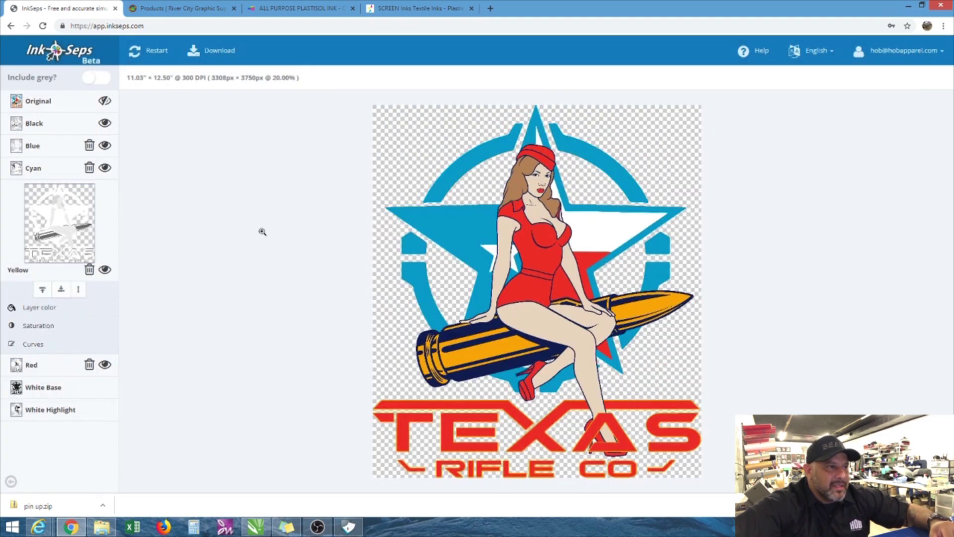
left_click(31, 366)
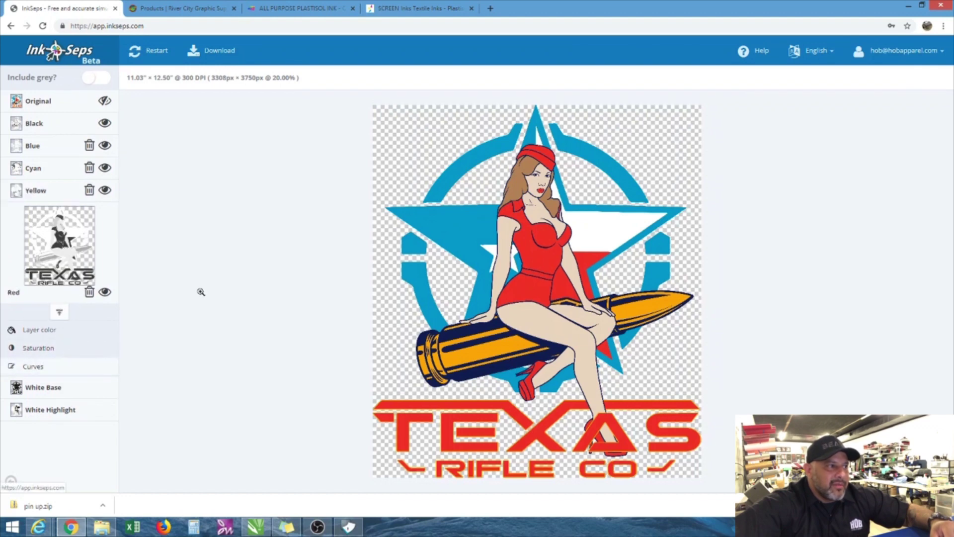
left_click(61, 248)
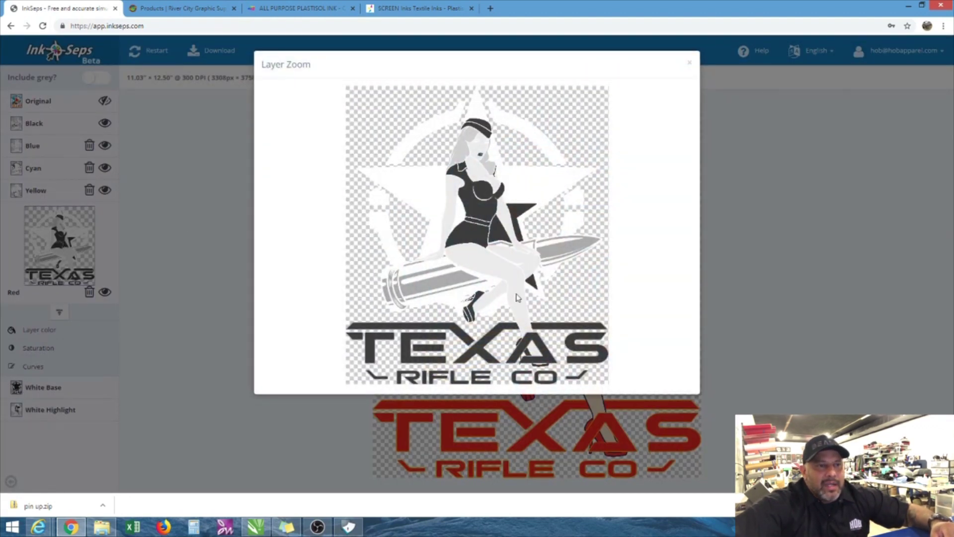
left_click(689, 63)
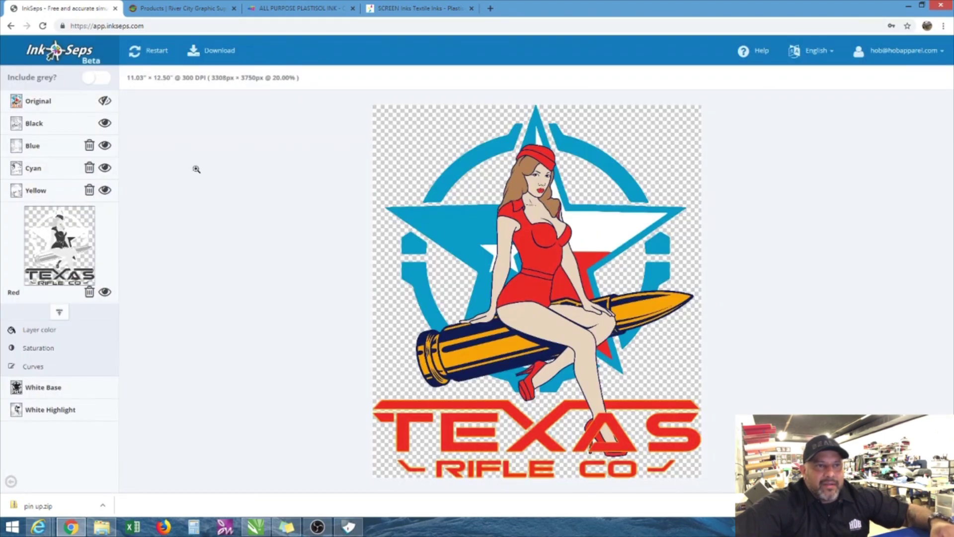
- Toggle the Original layer's visibility to compare the source artwork with the separated preview, and check the Yellow layer again
left_click(160, 180)
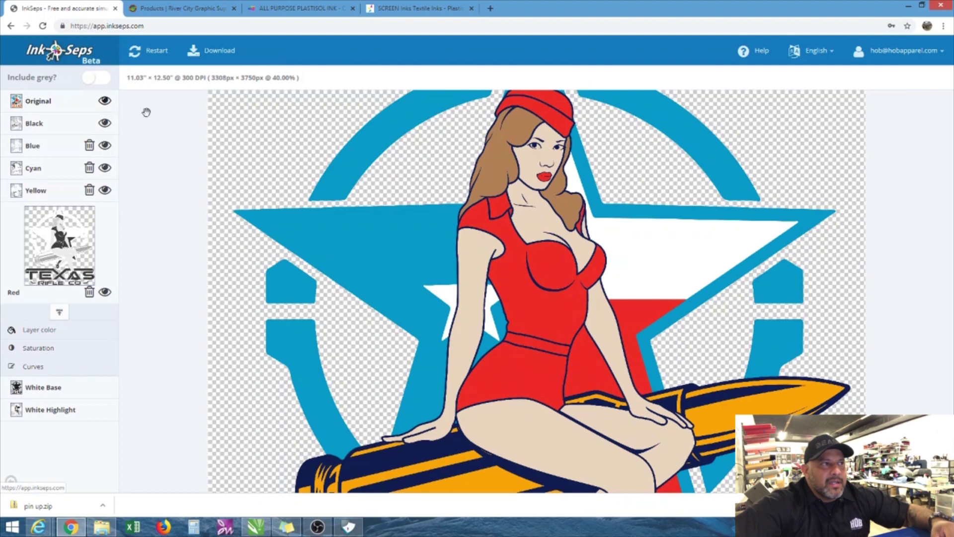
scroll(536, 199, "down", 2)
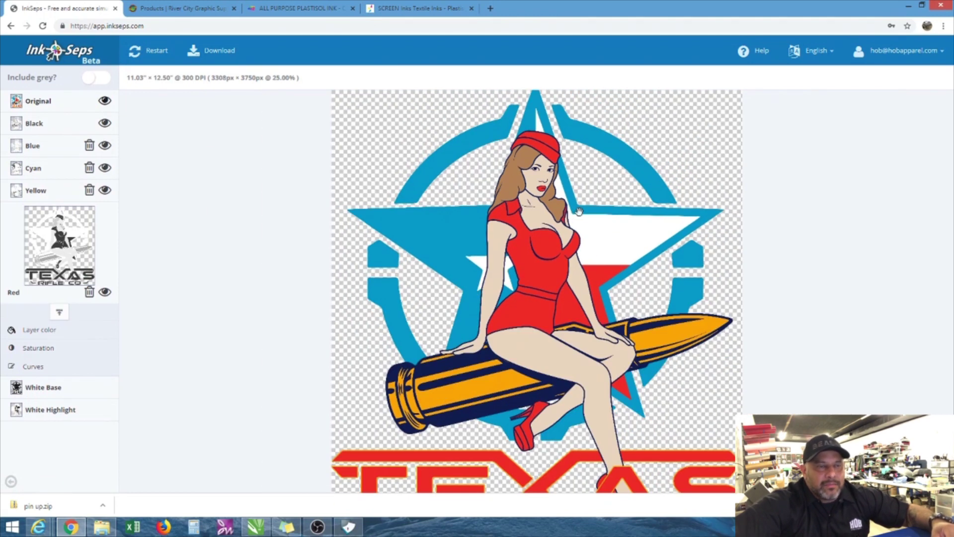
left_click(104, 101)
left_click(107, 103)
left_click(104, 102)
left_click(100, 106)
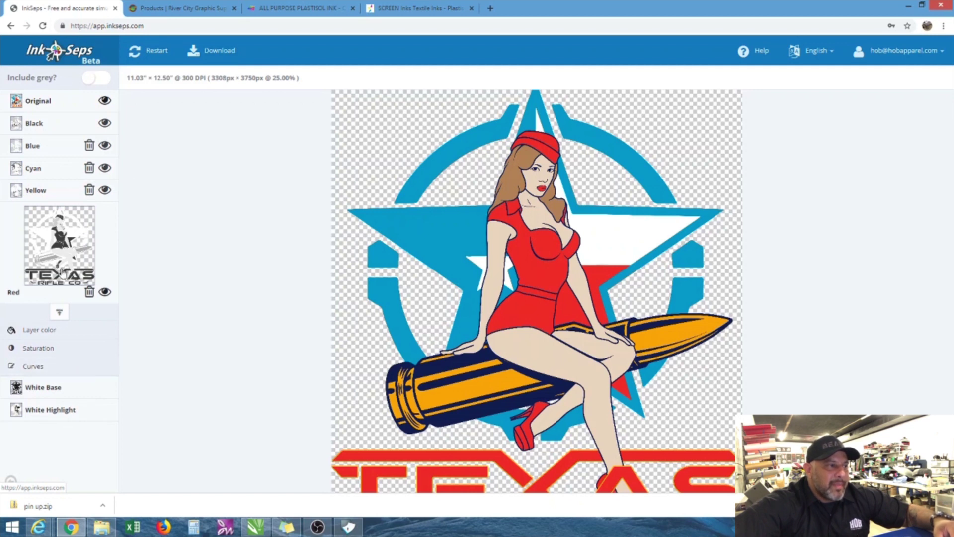
left_click(41, 193)
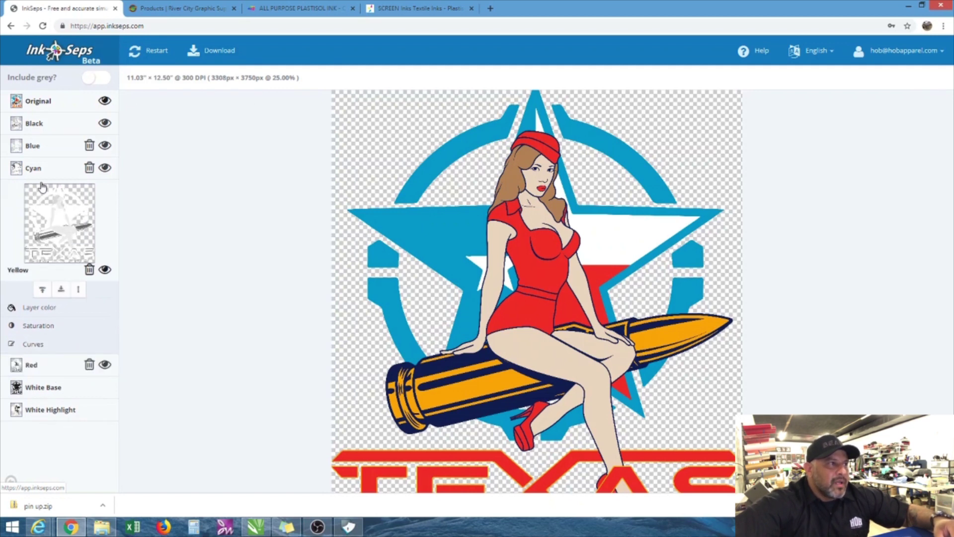
left_click(46, 102)
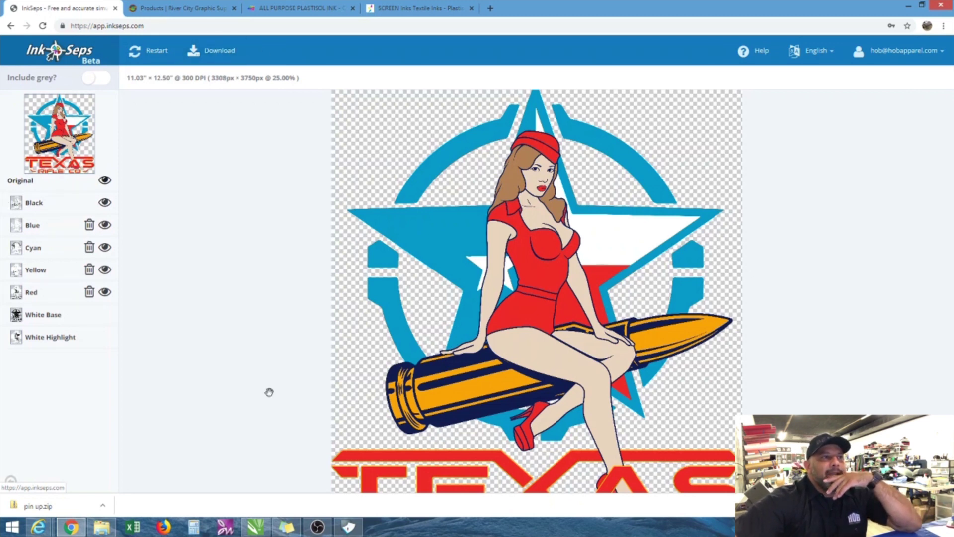
- Switch to CorelDRAW and create a new blank Tabloid document
left_click(102, 528)
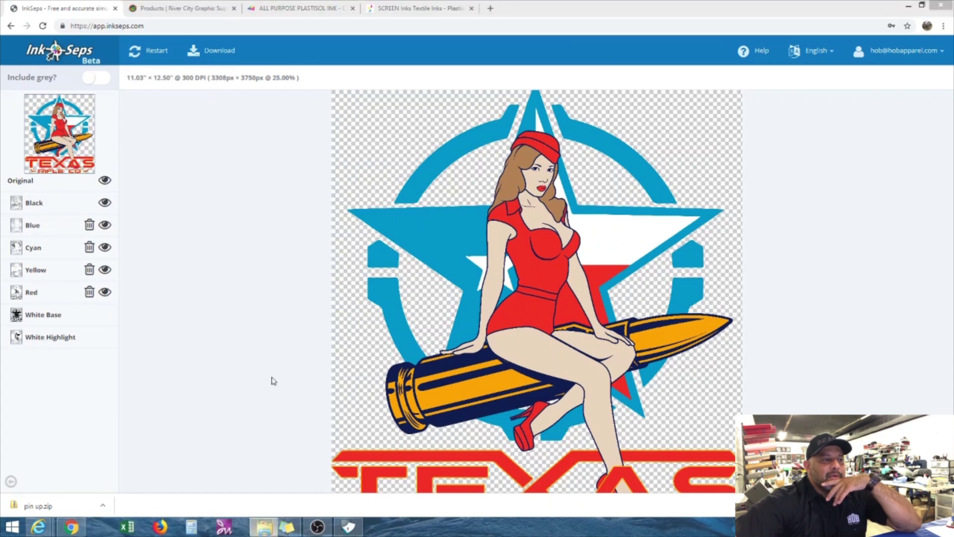
left_click(255, 527)
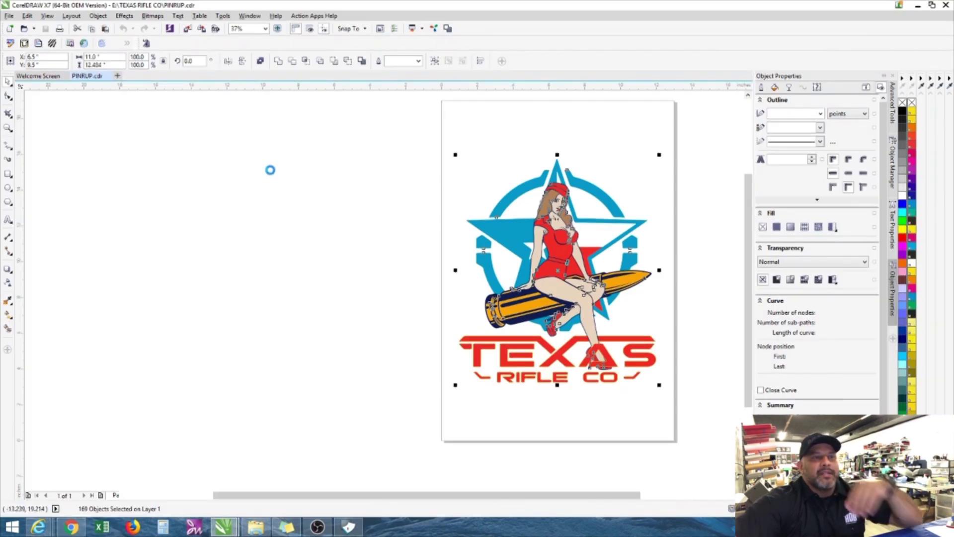
left_click(9, 15)
left_click(133, 140)
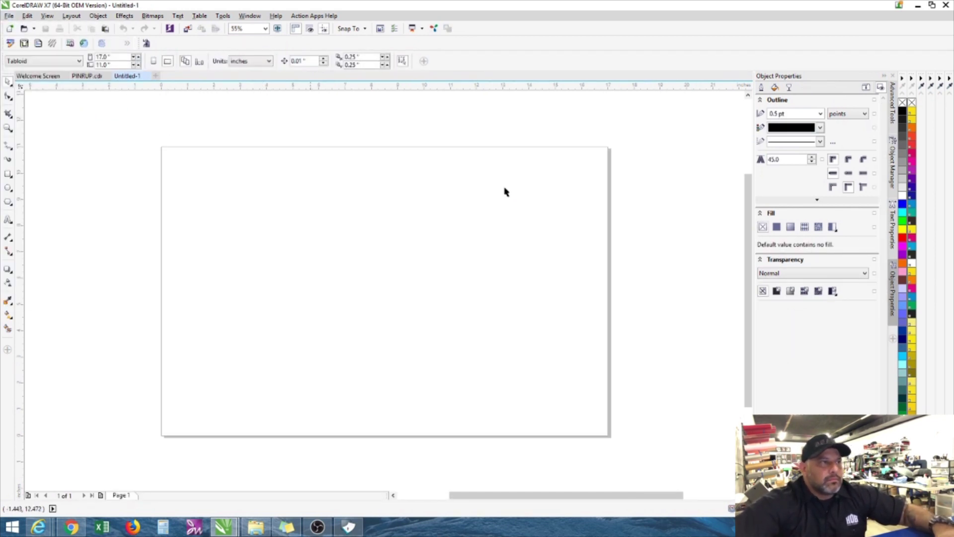
- Launch the InkSeps Importer from Advanced Tools and choose pin up.zip from the Downloads folder as the separations file
left_click(893, 105)
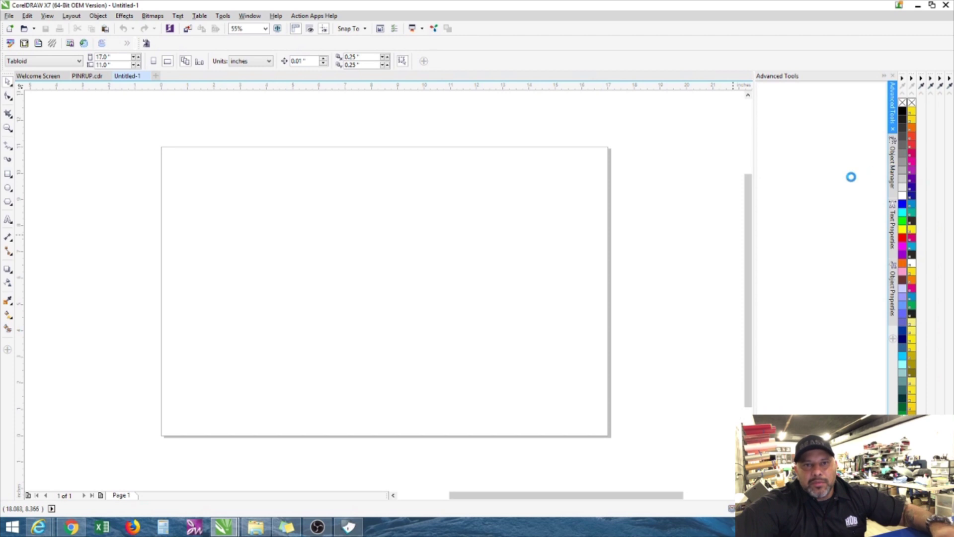
left_click(824, 185)
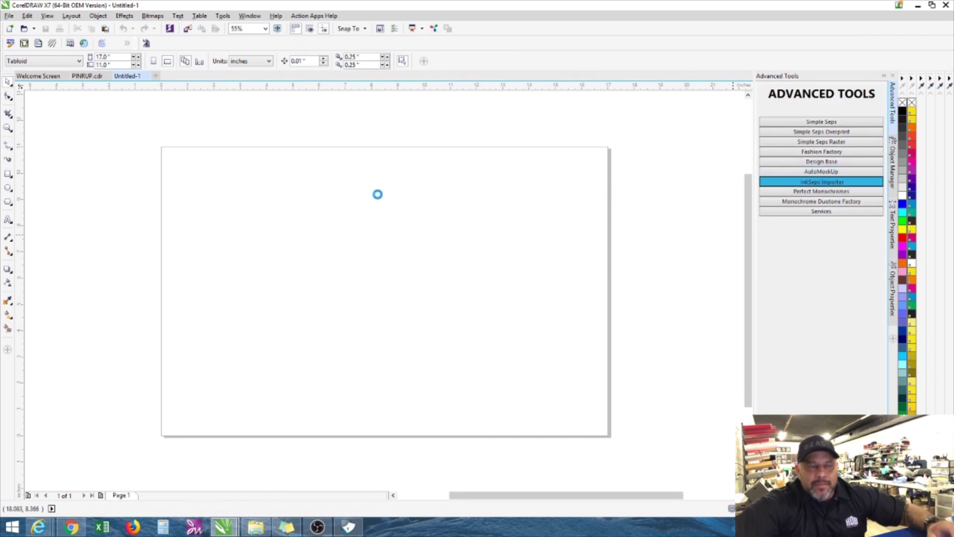
left_click(222, 187)
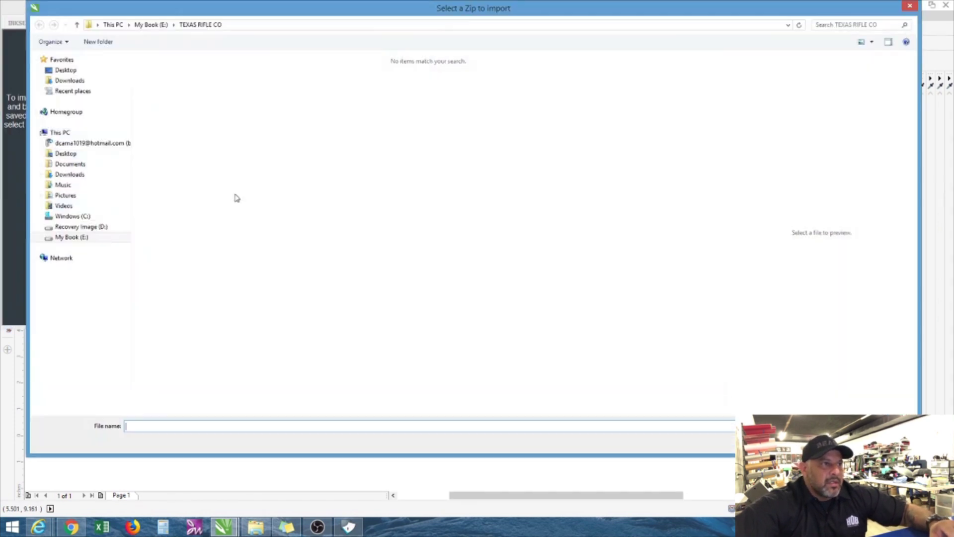
left_click(75, 175)
left_click(377, 154)
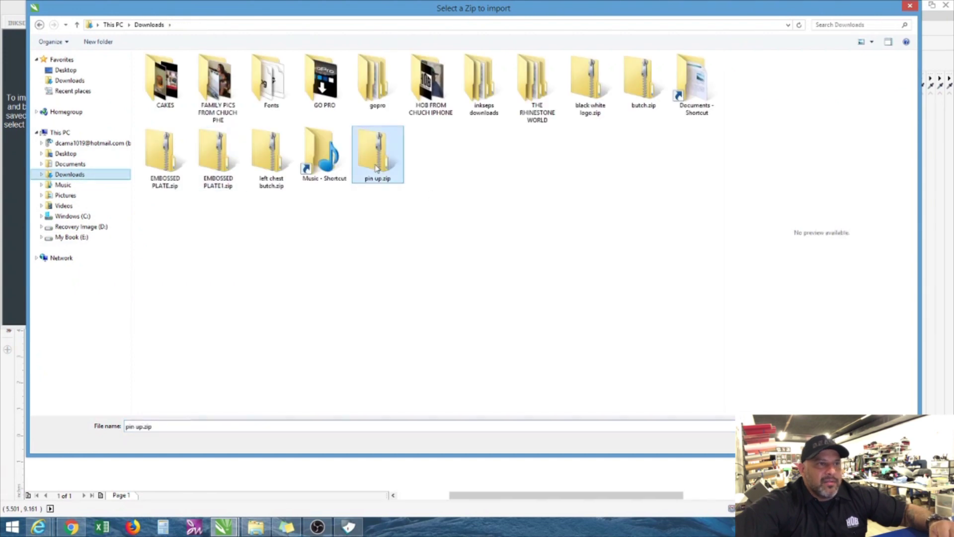
left_click(842, 442)
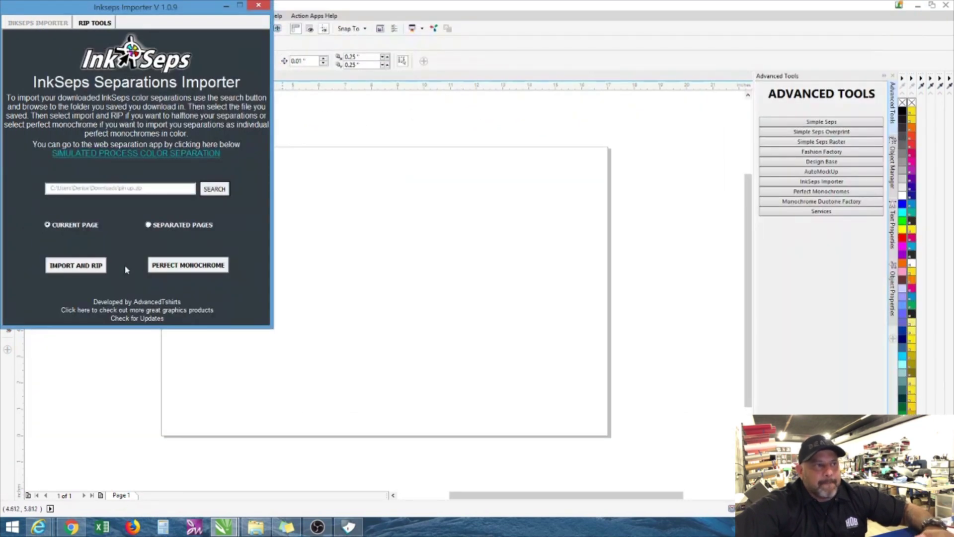
- Import the separations onto the current page for RIP and move the importer window off the artwork
left_click(101, 264)
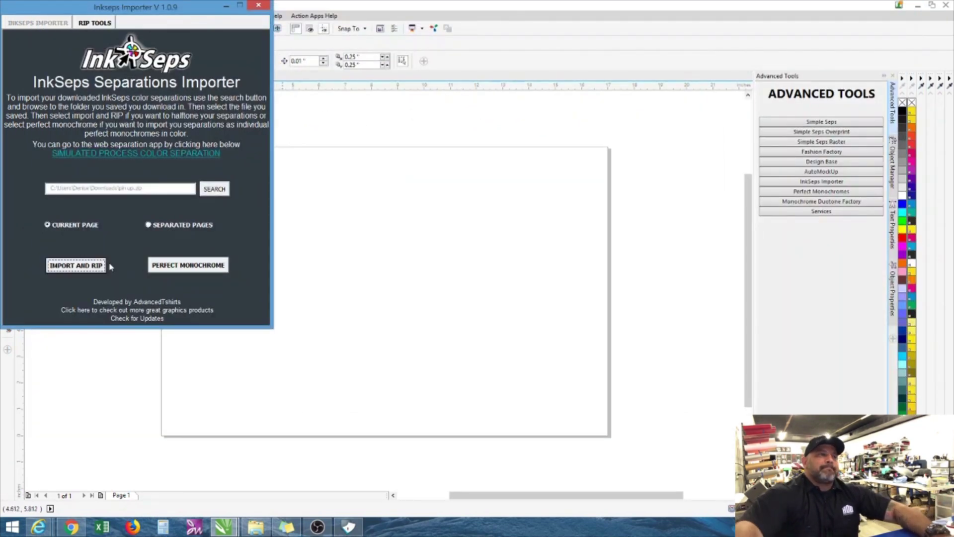
left_click(99, 264)
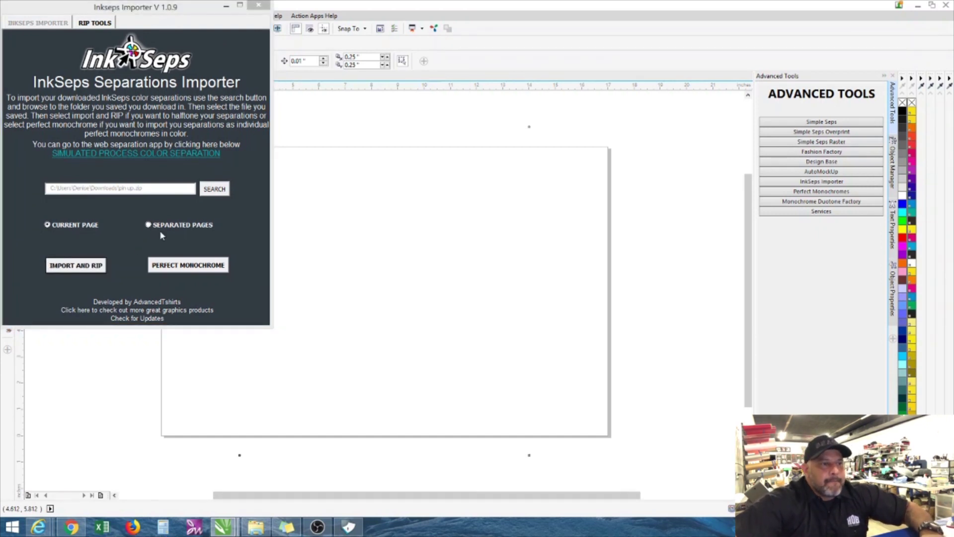
left_click_drag(221, 10, 712, 98)
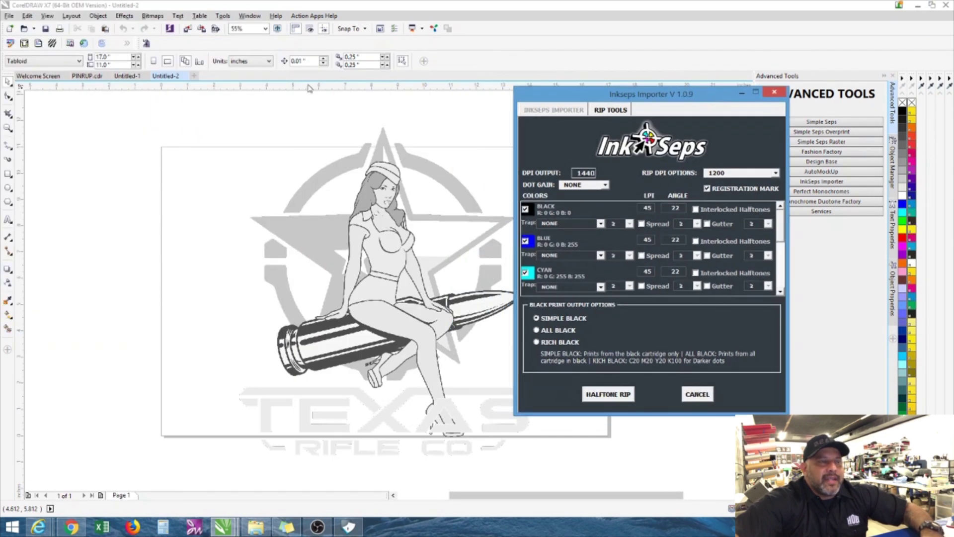
- Set the dot gain to 1.25 in the importer's RIP settings
left_click(606, 185)
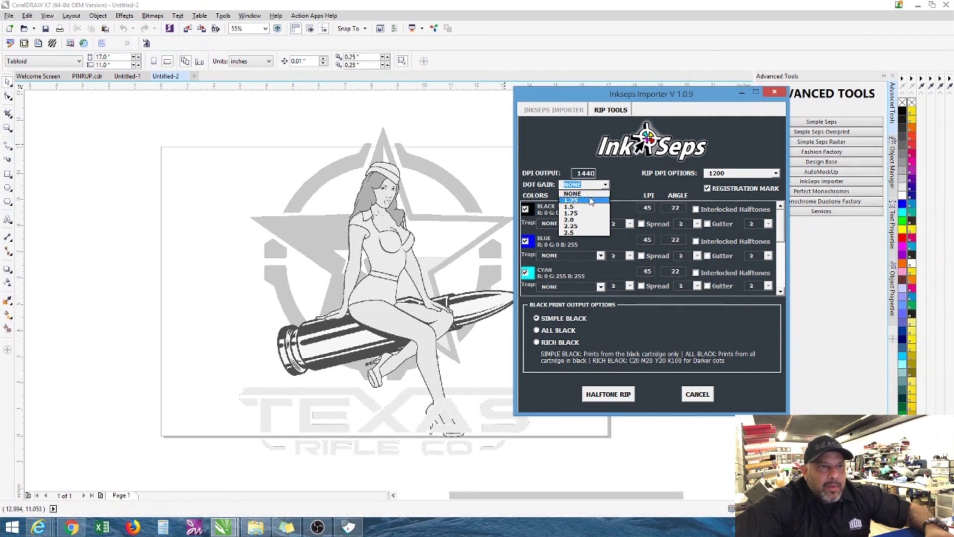
left_click(592, 200)
left_click(309, 138)
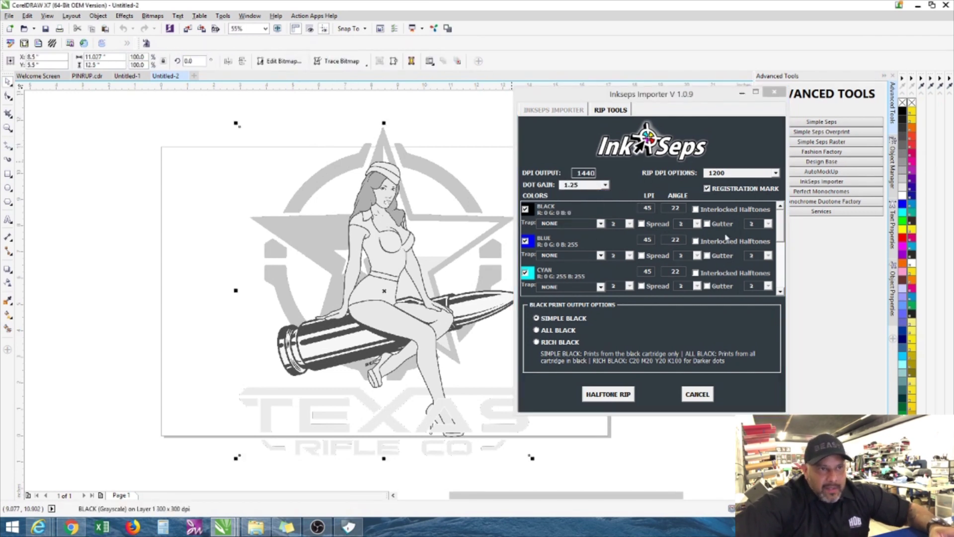
left_click(784, 224)
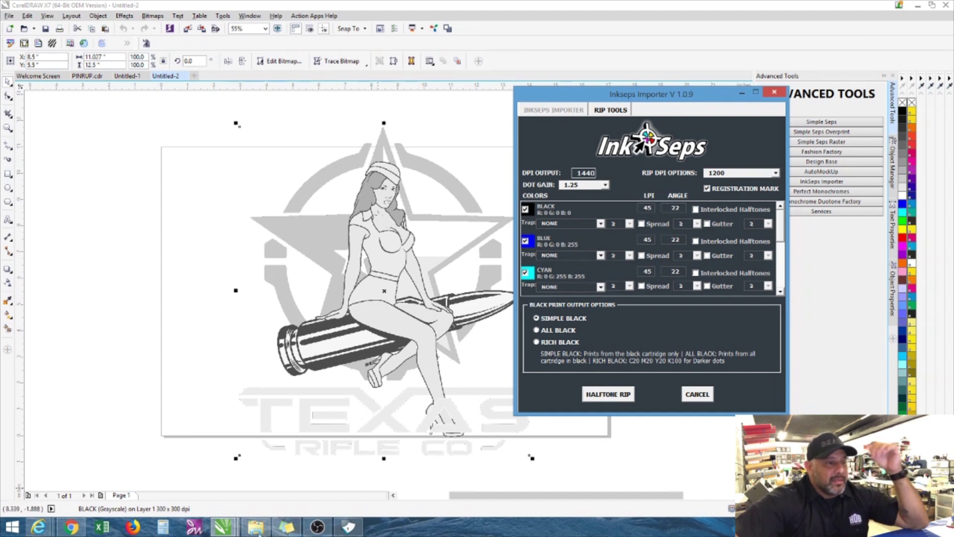
left_click(342, 403)
- Divide 255 by 4 in Calculator to work out a suitable LPI, and close Calculator
left_click(163, 527)
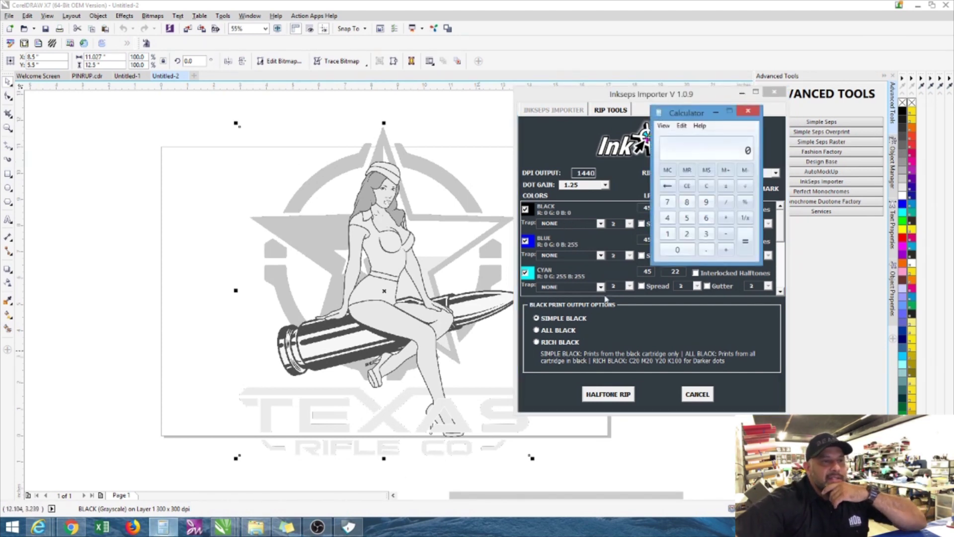
left_click_drag(706, 115, 694, 117)
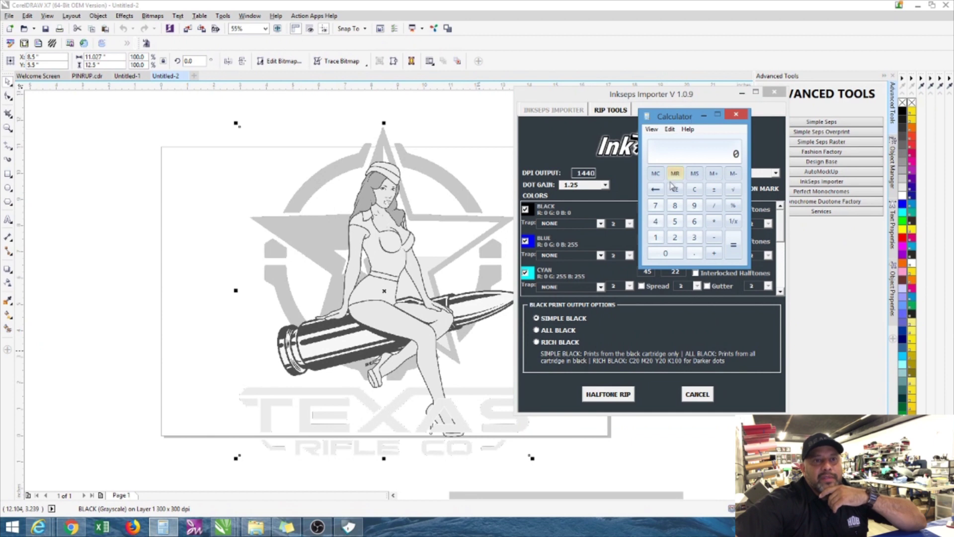
type("255")
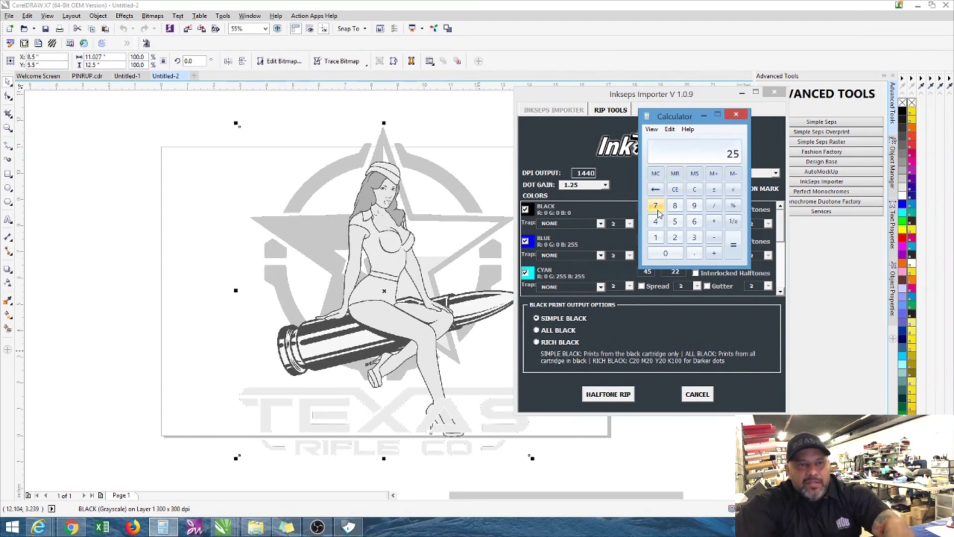
left_click(713, 206)
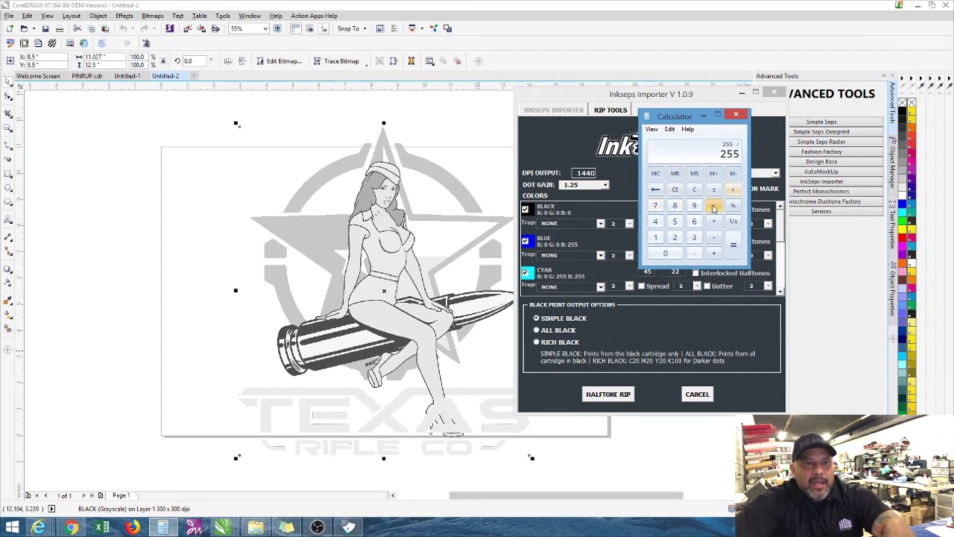
left_click(657, 222)
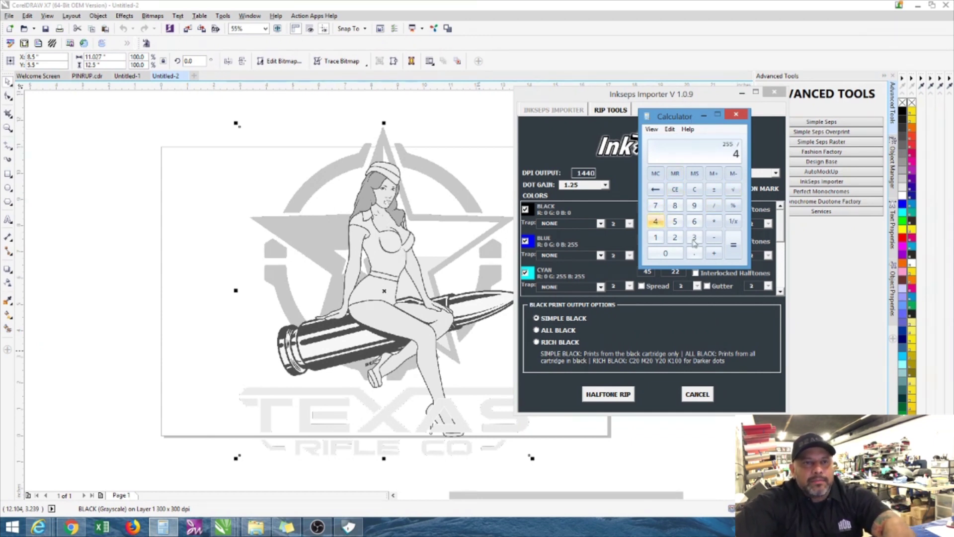
left_click(734, 251)
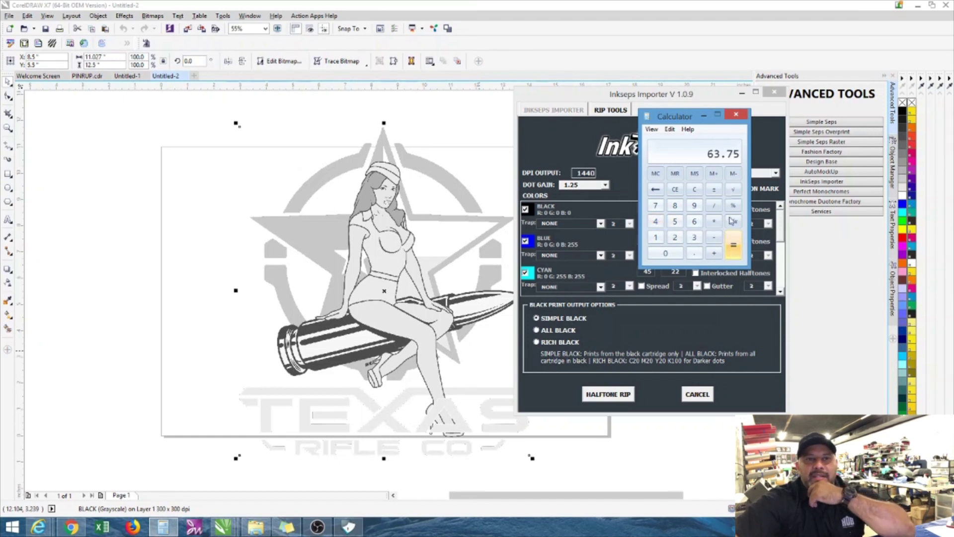
left_click(737, 114)
- Set the LPI to 55 for the Black, Blue and Cyan separations
double_click(651, 208)
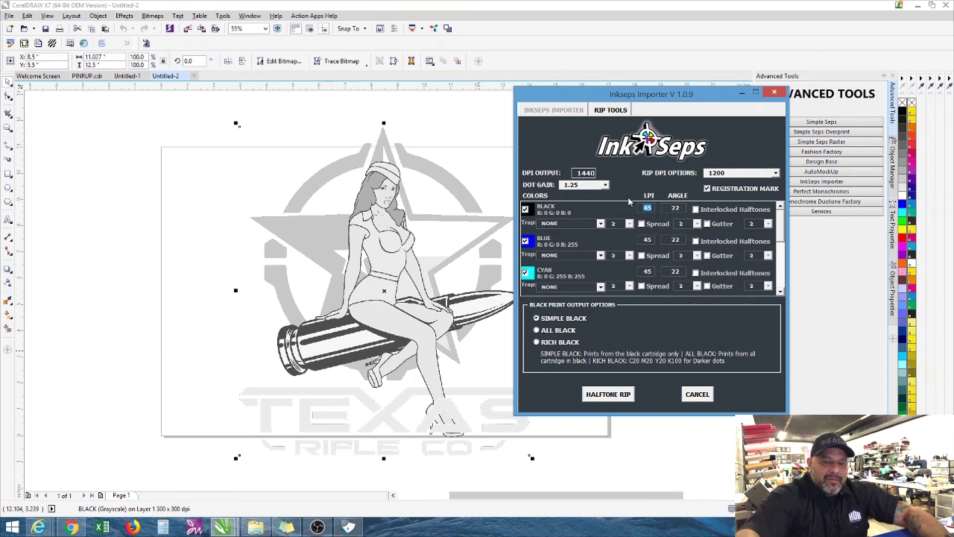
type("55")
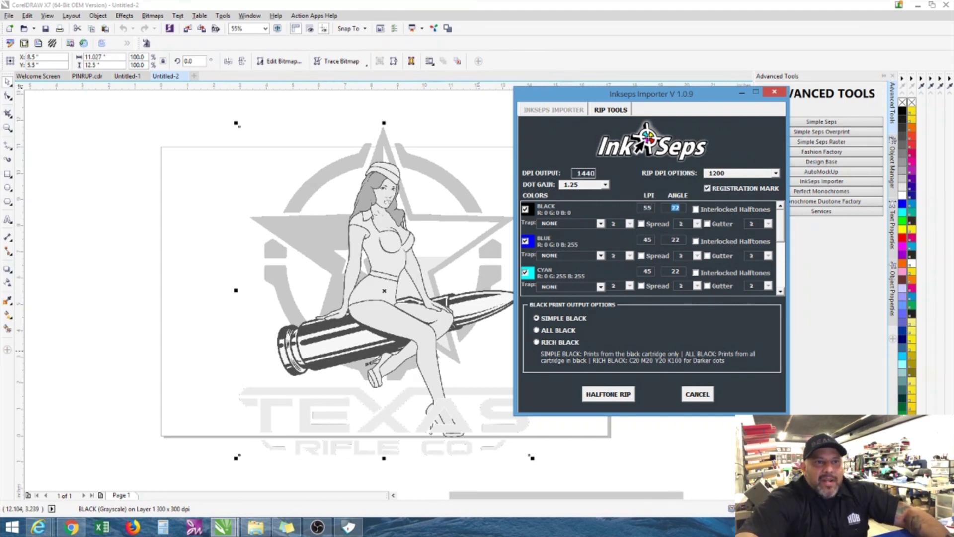
double_click(648, 239)
type("55")
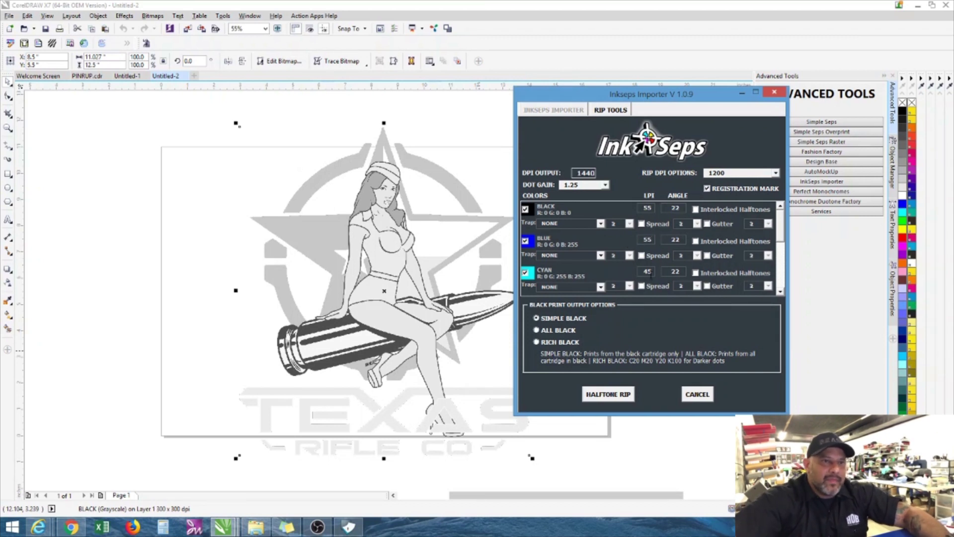
type("55")
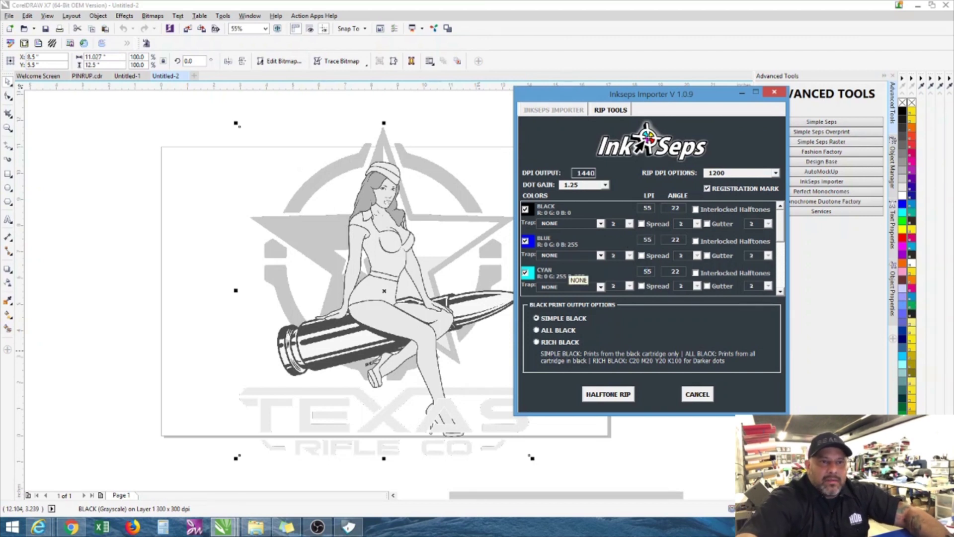
- Set the LPI to 55 for the Red separation
left_click_drag(779, 227, 780, 244)
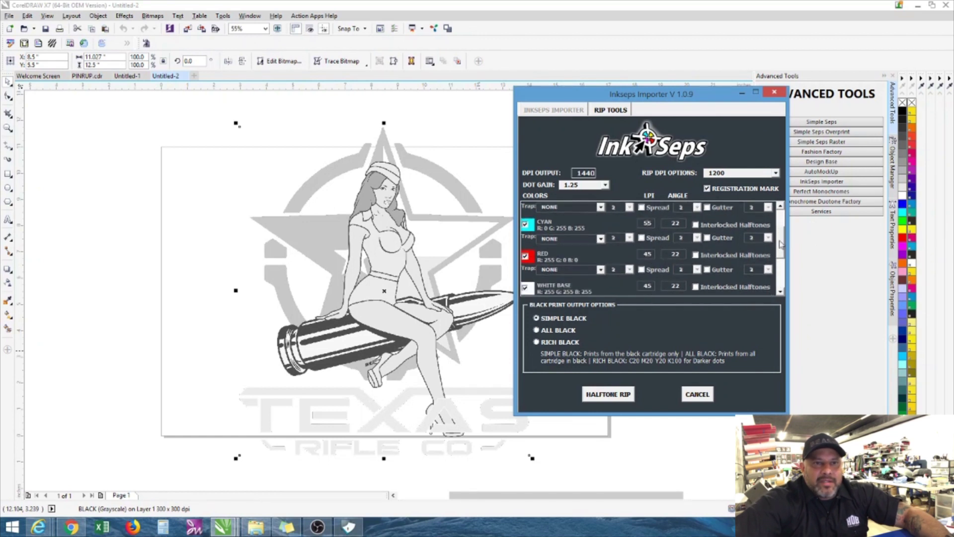
double_click(651, 255)
type("55")
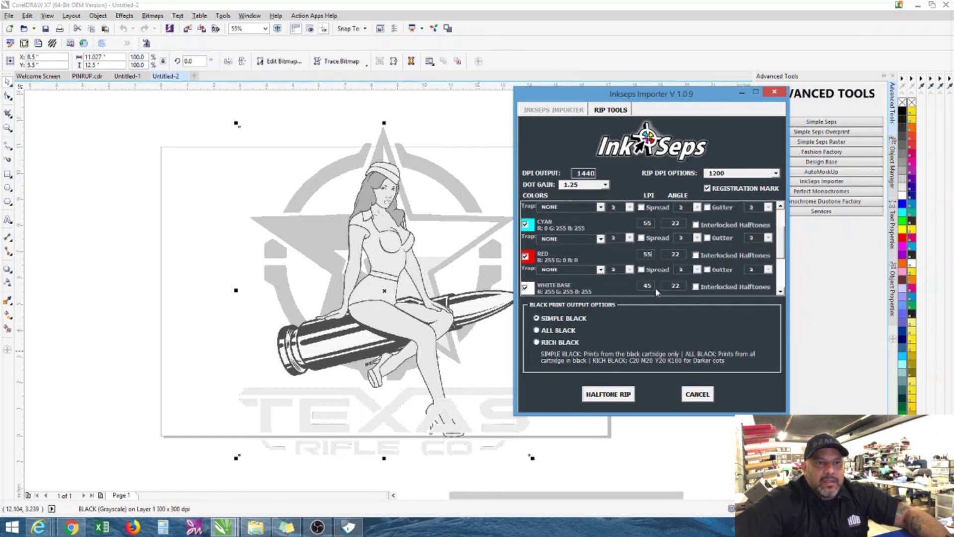
- Choke the White Base separation by 4
left_click_drag(783, 250, 783, 266)
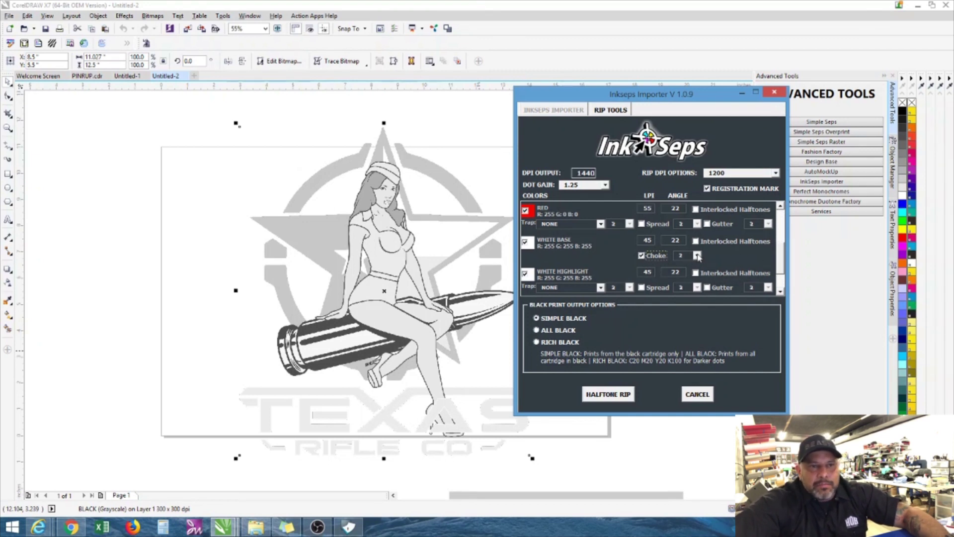
left_click(698, 255)
left_click(689, 265)
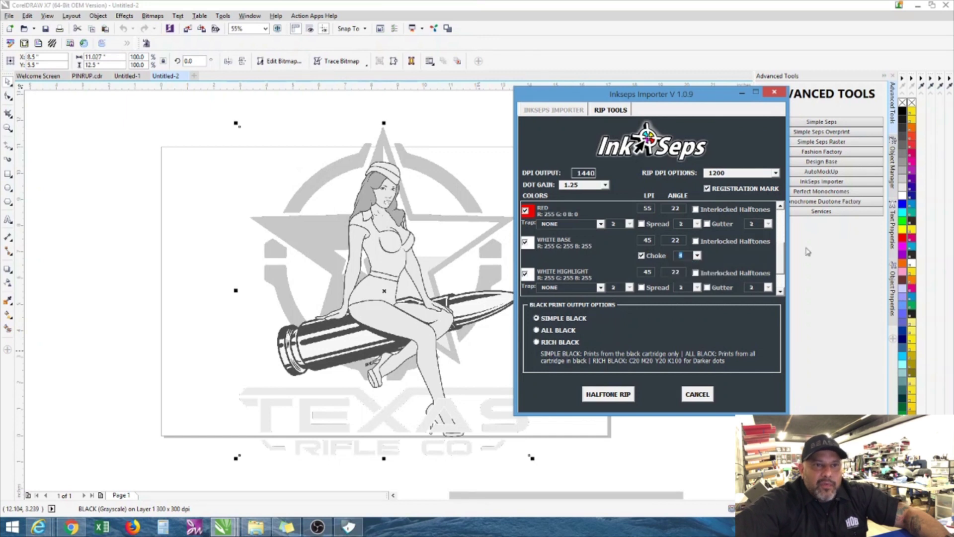
- Set the LPI to 55 for the Yellow and White Highlight separations
scroll(780, 261, "down", 1)
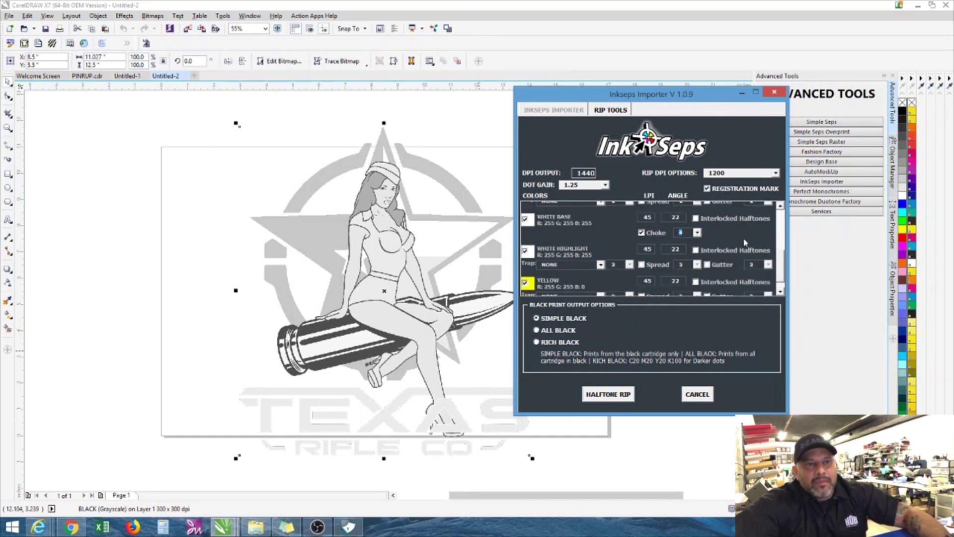
scroll(783, 273, "down", 1)
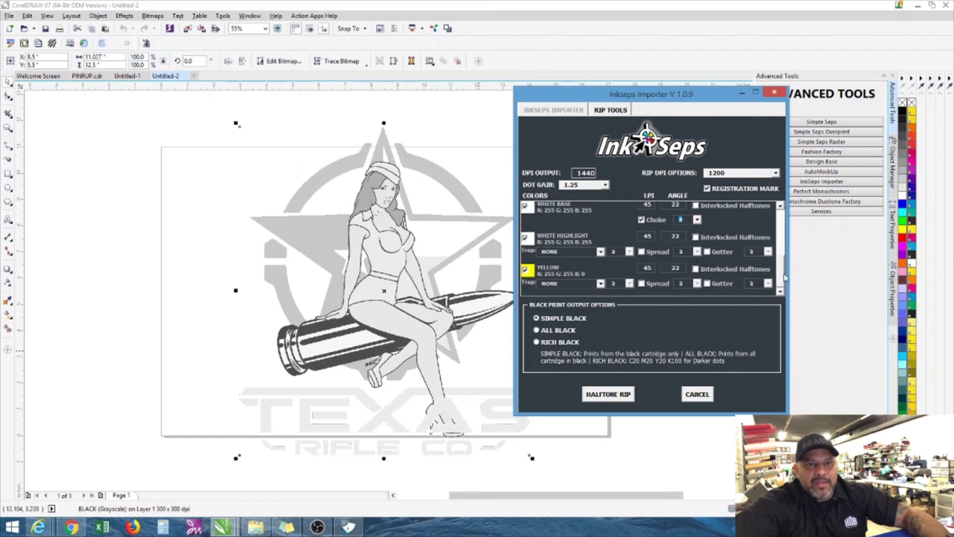
double_click(648, 267)
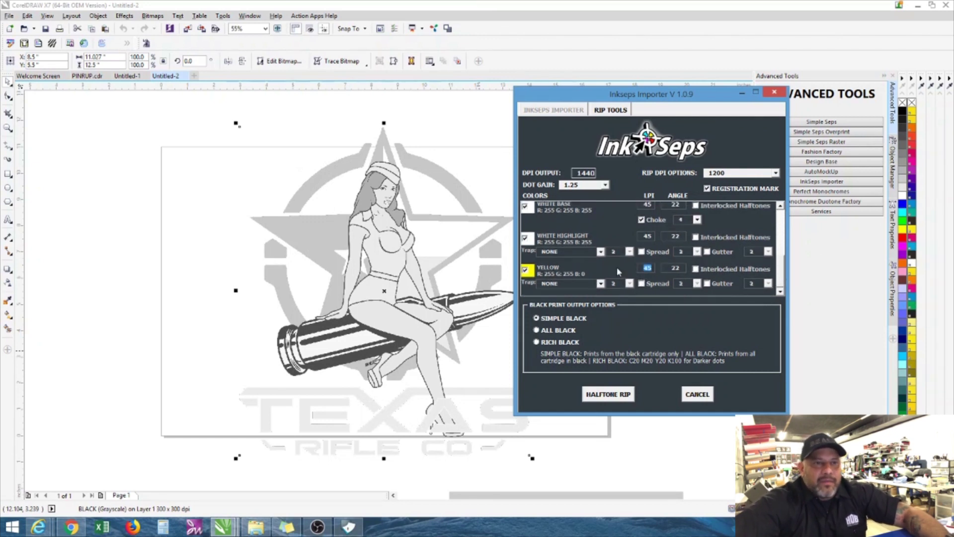
type("55")
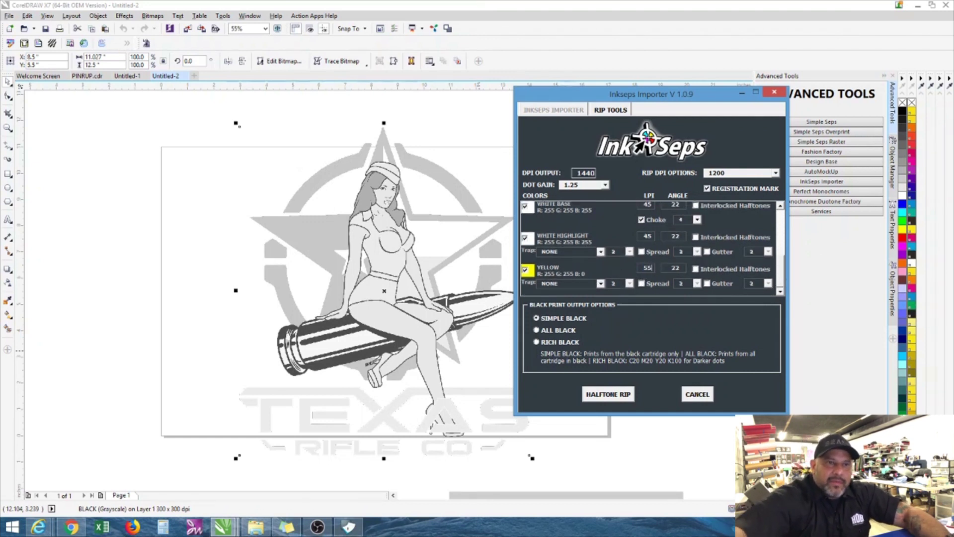
double_click(649, 236)
type("55")
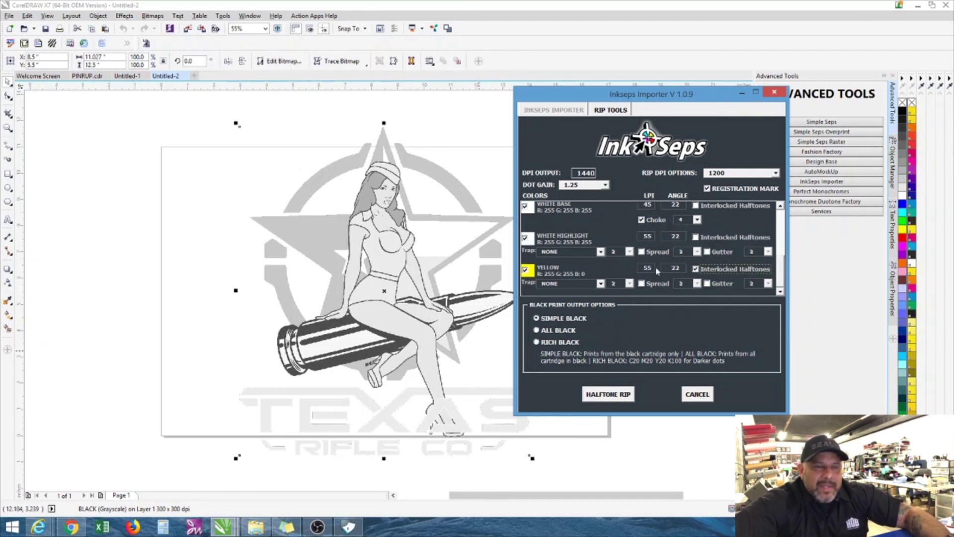
- Review the halftone settings of all the separations and run the Halftone RIP
left_click_drag(779, 279, 791, 218)
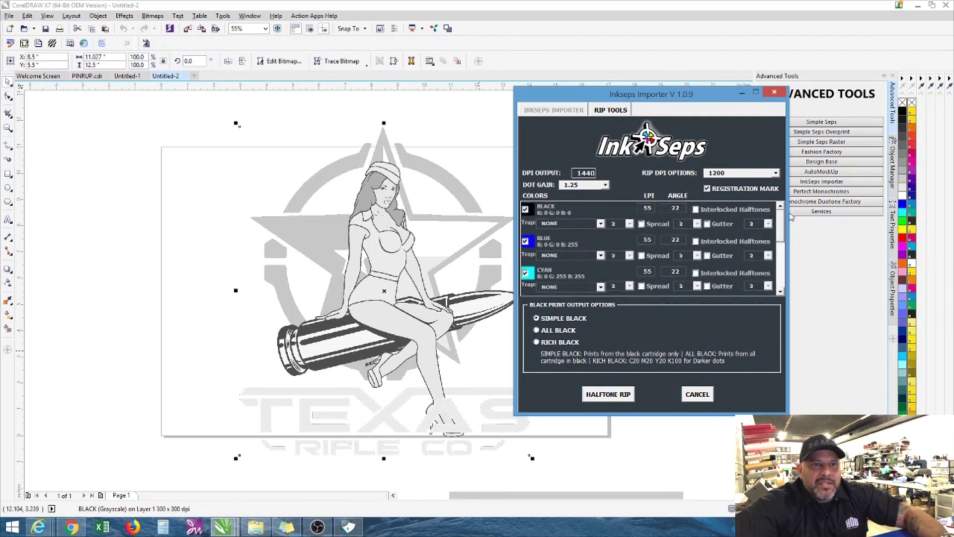
scroll(722, 220, "down", 2)
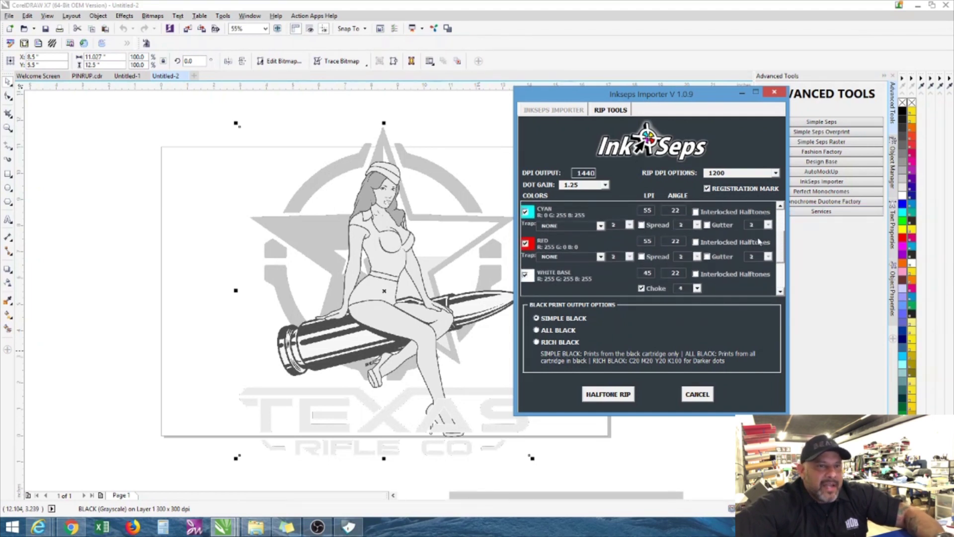
scroll(780, 243, "up", 1)
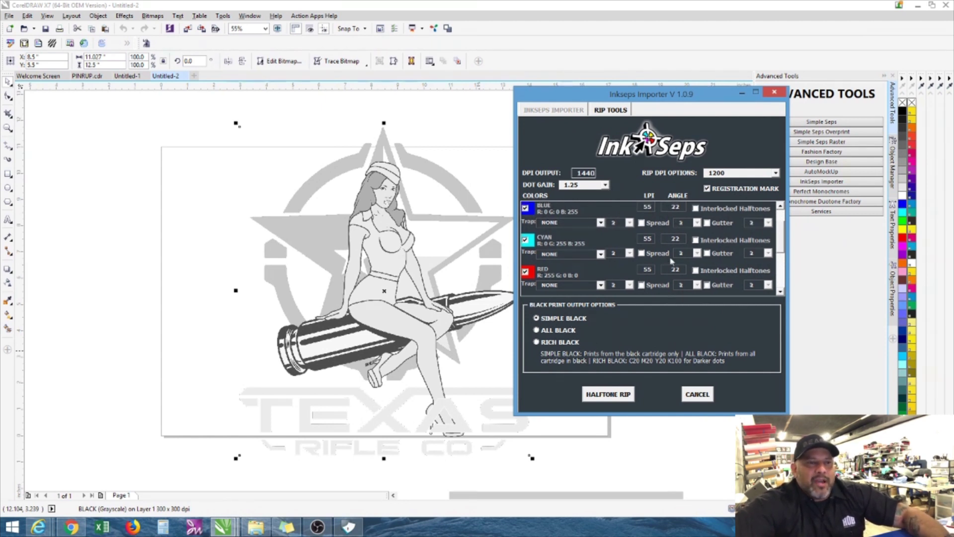
left_click(611, 395)
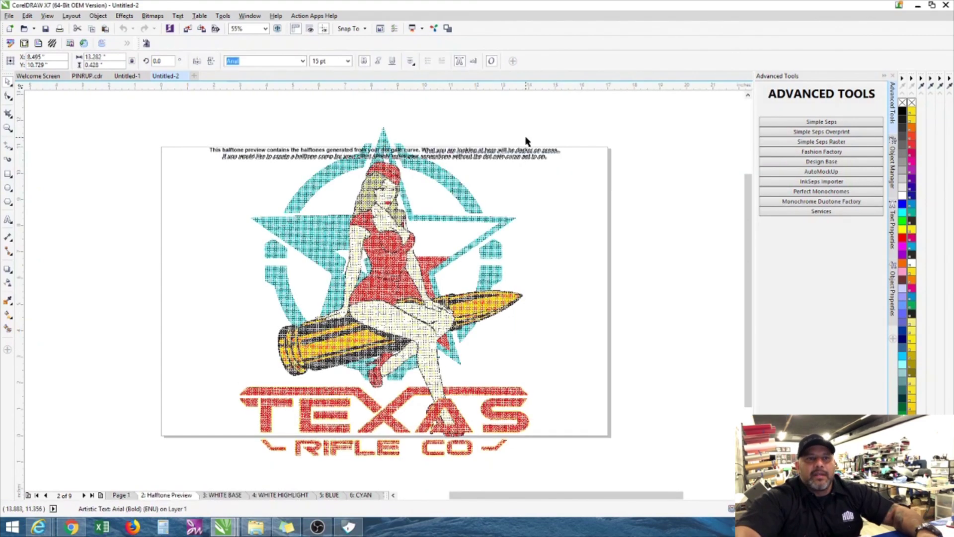
- Delete the dot gain notice text above the artwork on the Halftone Preview page
left_click(309, 146)
scroll(271, 166, "up", 3)
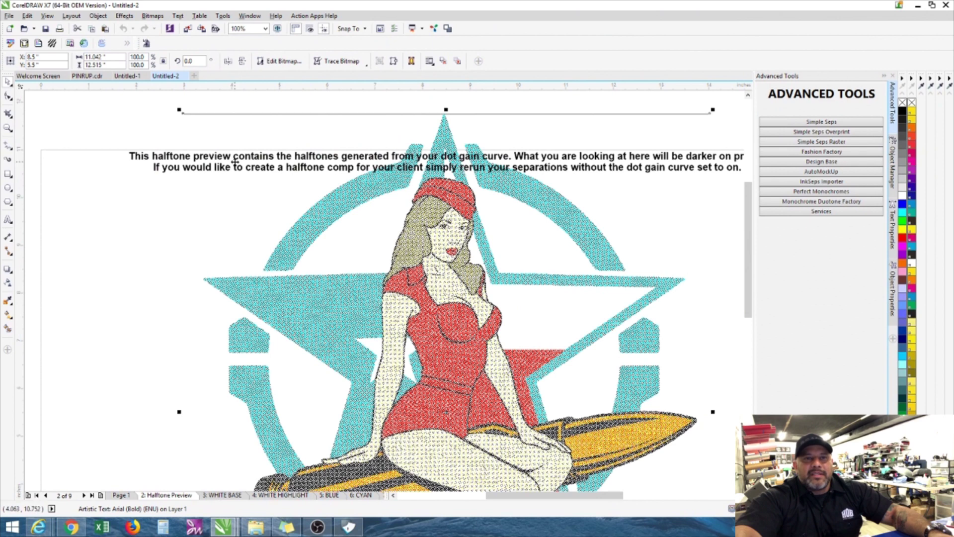
scroll(363, 171, "down", 3)
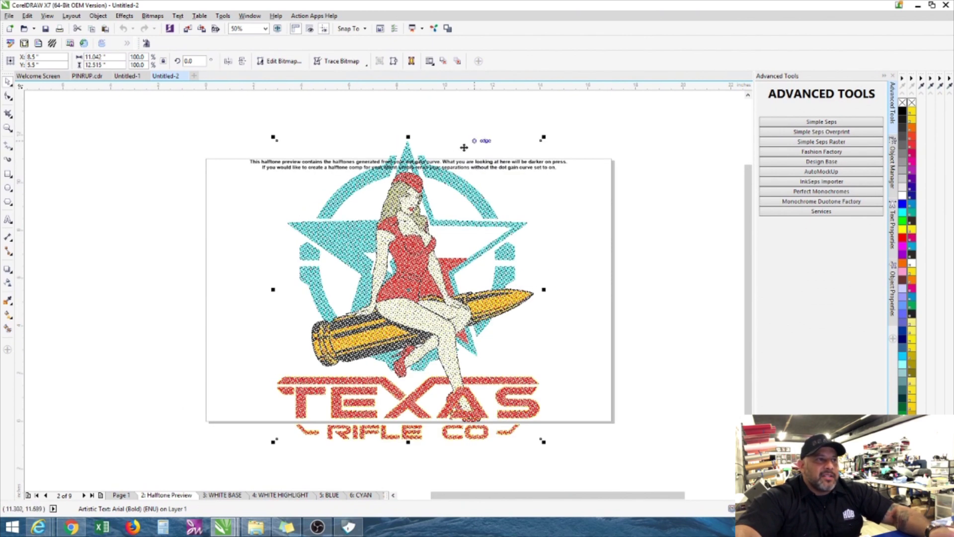
key("Escape")
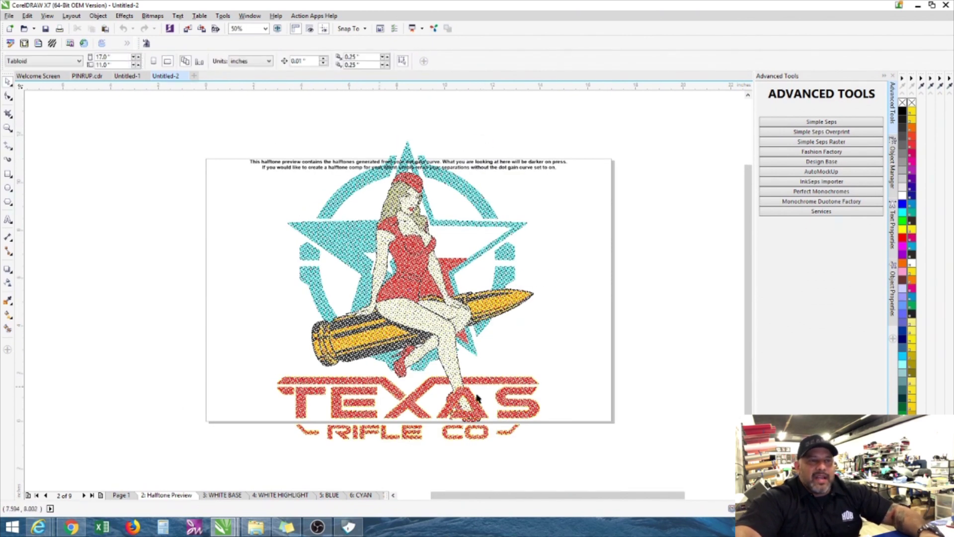
left_click(478, 166)
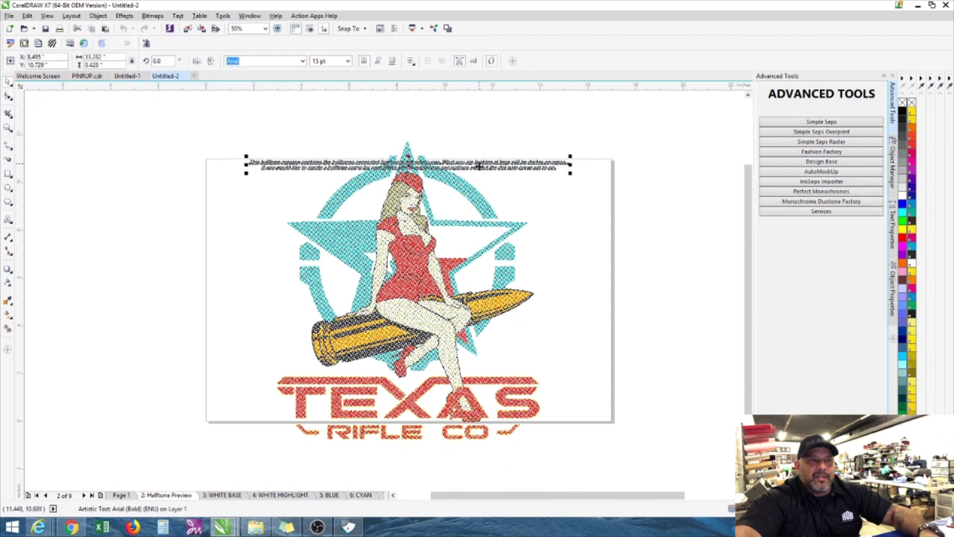
key("Delete")
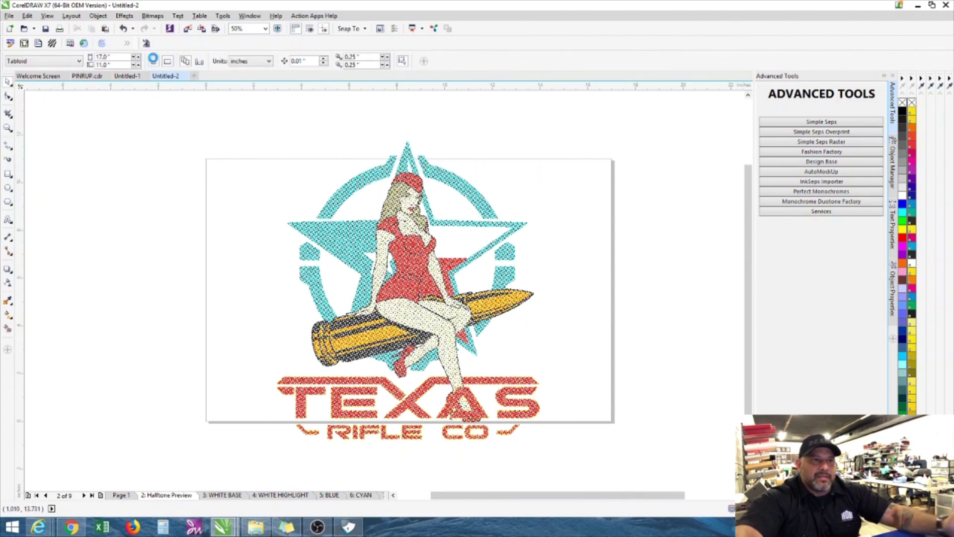
- Change the page to portrait orientation with a size of 13 by 19 inches
left_click(153, 60)
type("13")
key("Tab")
type("19")
key("Return")
- Place a duplicate of the complete halftone artwork off the page, beside the original
scroll(537, 186, "down", 1)
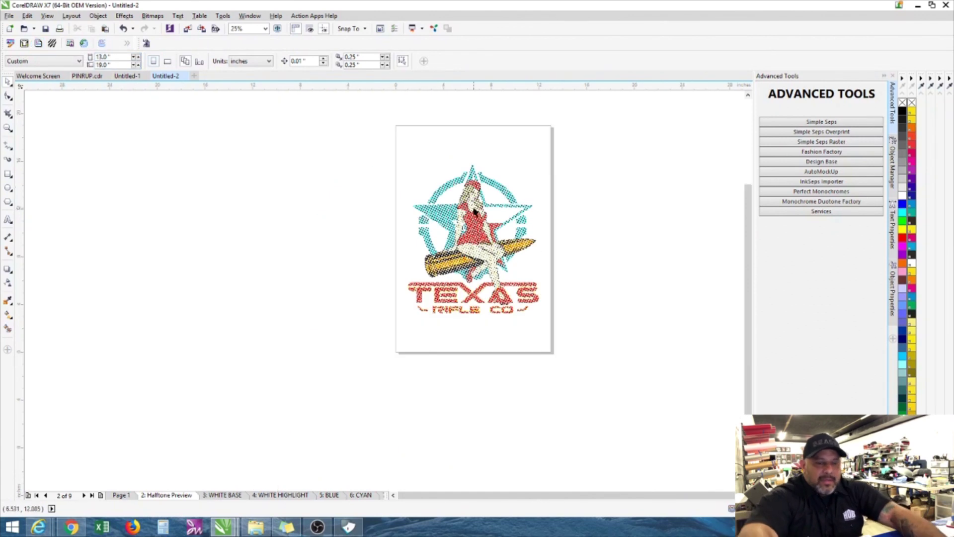
scroll(347, 141, "up", 1)
scroll(326, 128, "down", 1)
left_click_drag(304, 111, 579, 365)
left_click_drag(432, 200, 254, 200)
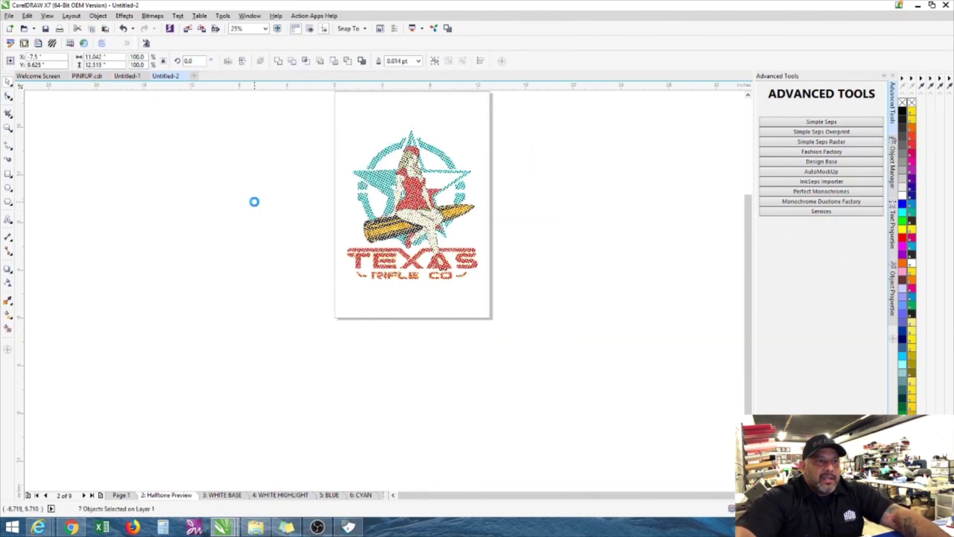
- Convert the duplicated halftone artwork into a single 300 dpi RGB bitmap
left_click(152, 16)
left_click(181, 25)
left_click(654, 191)
left_click(655, 192)
left_click(618, 271)
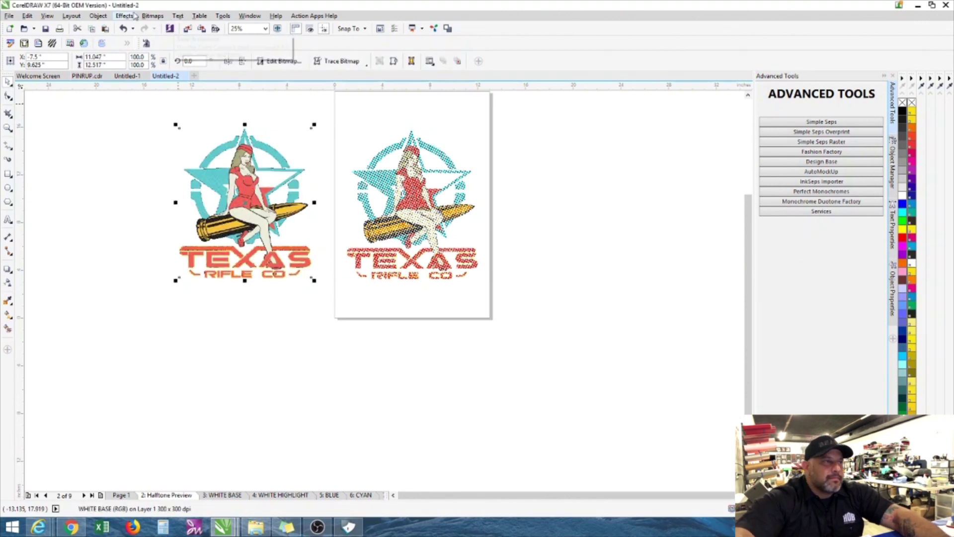
- Apply a blur effect to the flattened bitmap copy to soften its halftone dots
left_click(153, 16)
mouse_move(192, 230)
left_click(276, 241)
left_click(512, 285)
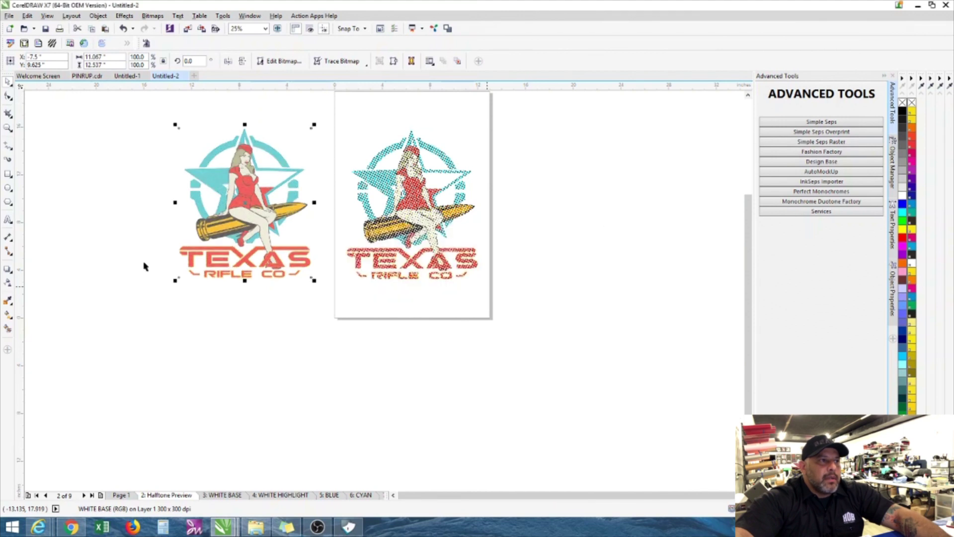
- Draw a rectangle about 16.4 by 17.9 inches around the bitmap copy, fill it navy blue and send it behind the artwork
left_click(8, 174)
left_click_drag(155, 110, 351, 324)
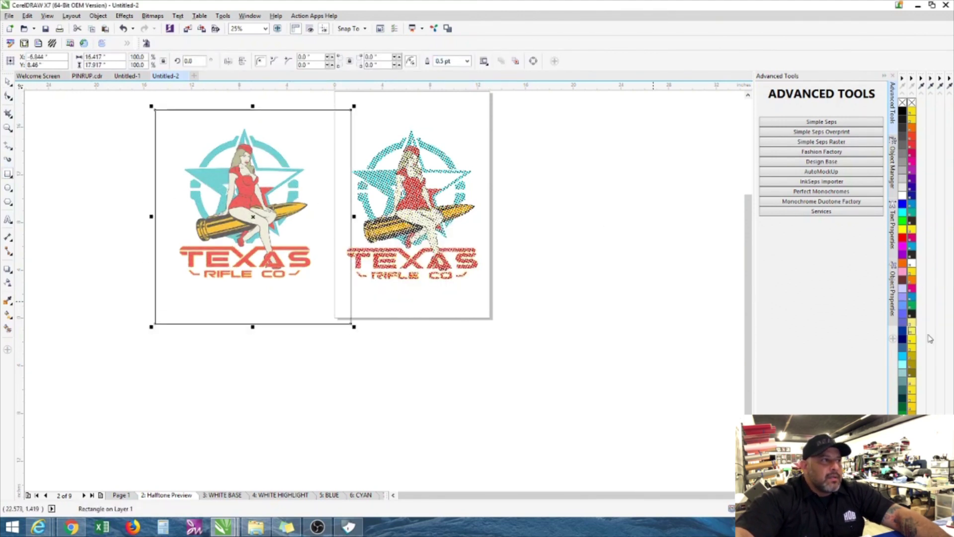
left_click(903, 339)
right_click(278, 205)
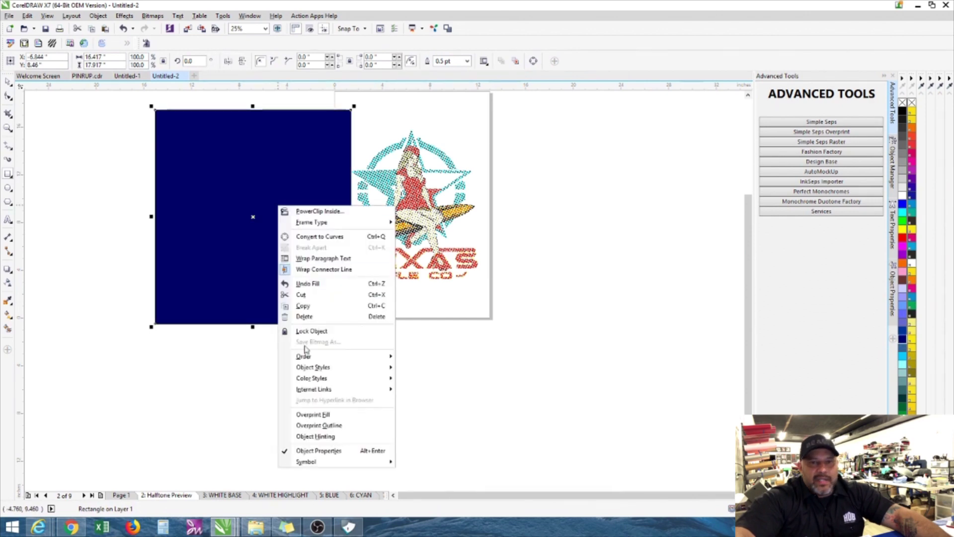
mouse_move(304, 356)
left_click(419, 367)
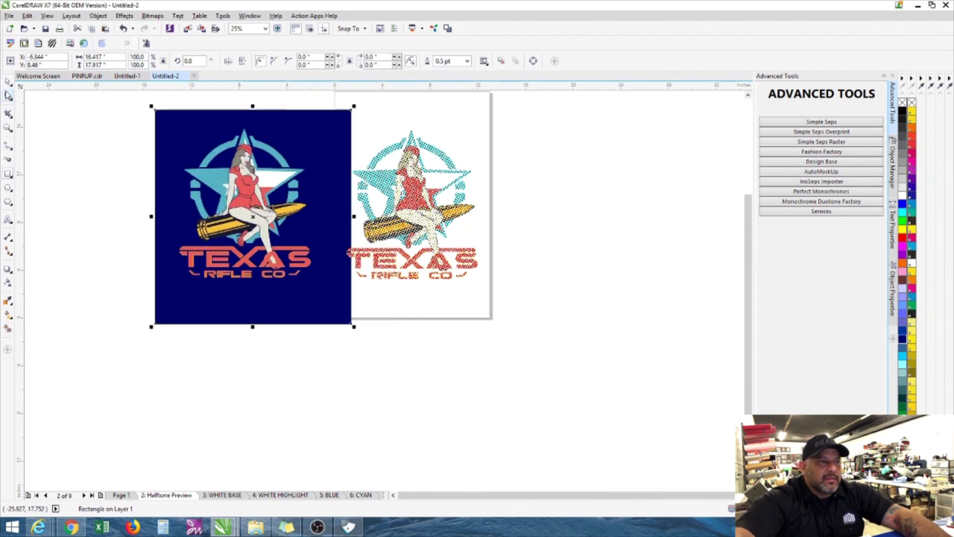
- Examine the softened artwork on the navy background and compare it with the halftone original
left_click(85, 157)
scroll(219, 183, "up", 1)
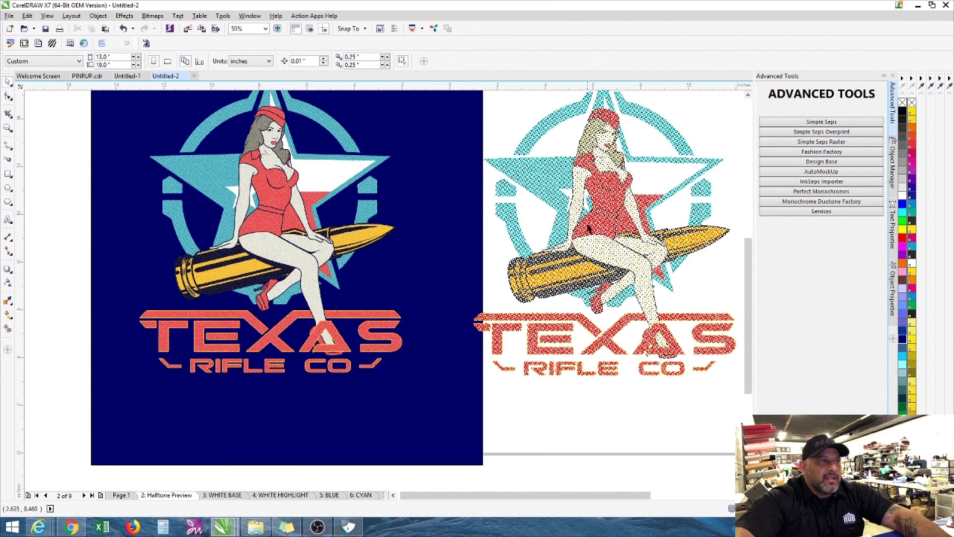
scroll(594, 203, "down", 1)
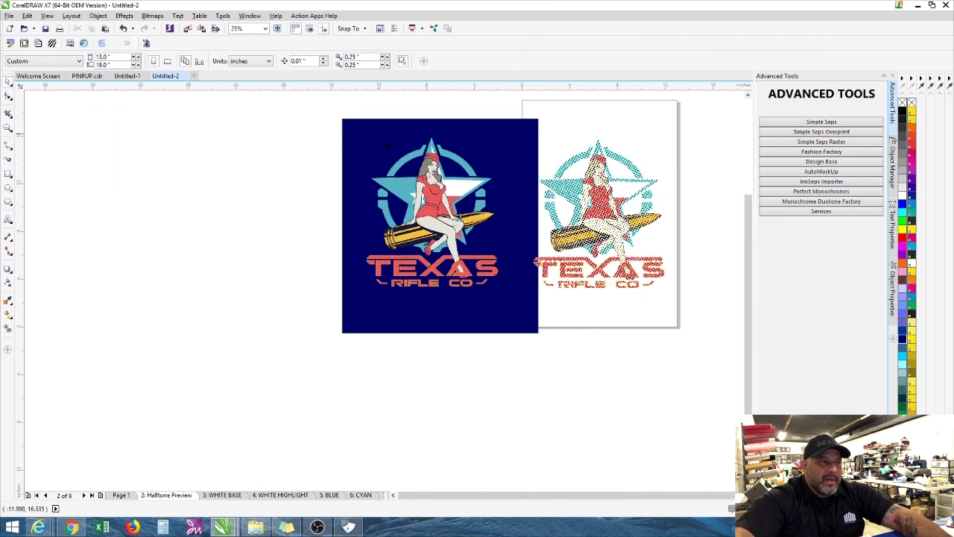
scroll(480, 160, "up", 2)
scroll(482, 167, "down", 1)
scroll(507, 193, "up", 1)
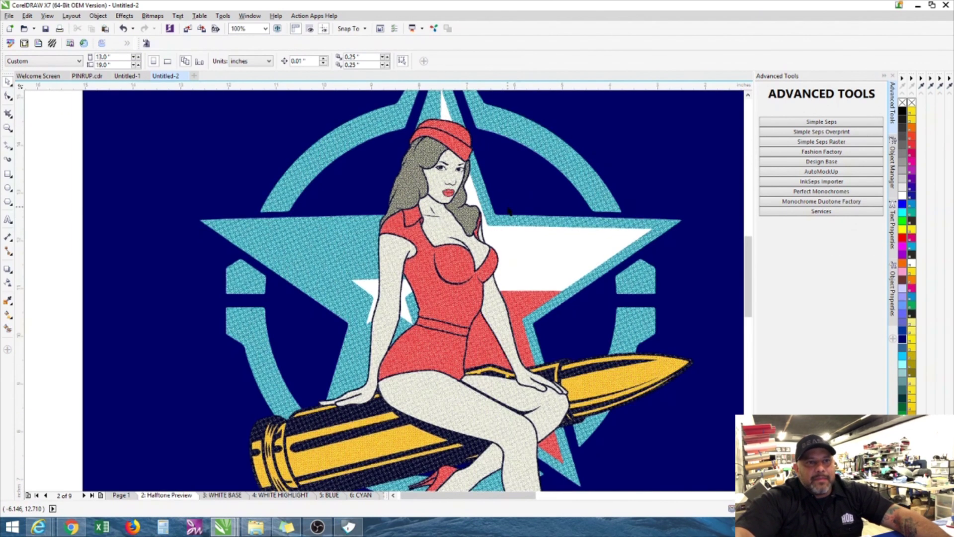
scroll(533, 217, "down", 2)
scroll(525, 241, "up", 2)
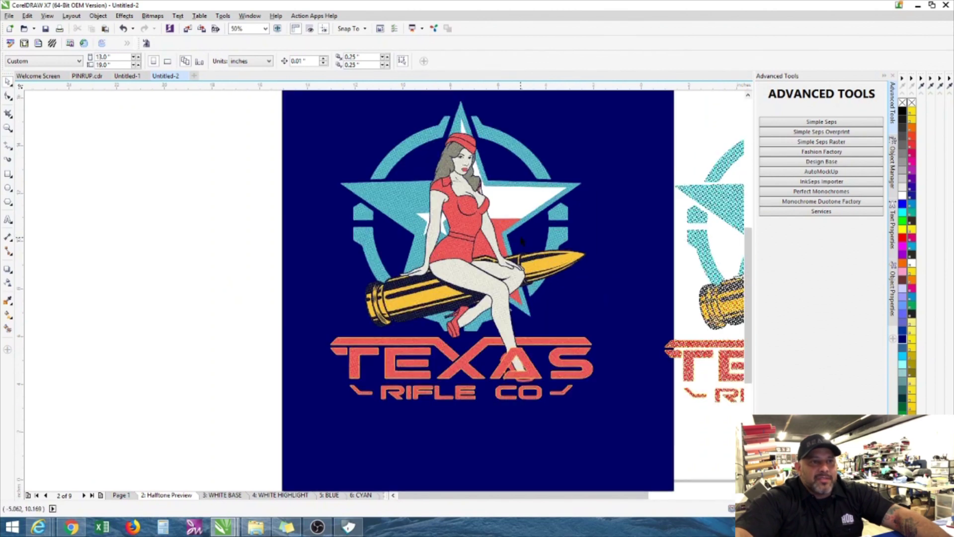
scroll(526, 177, "down", 1)
- Move the navy rectangle and bitmap copy away from the page and delete them
mouse_move(557, 160)
left_mouse_down()
mouse_move(452, 159)
mouse_move(540, 159)
left_mouse_up()
left_click_drag(345, 108, 609, 427)
left_click_drag(530, 265, 350, 272)
left_click(418, 268)
left_click(271, 217)
left_click_drag(166, 112, 525, 421)
key("Delete")
- Inspect the Black, White Base, Red, Yellow and Cyan separation bitmaps of the Halftone Preview page in the Object Manager
scroll(667, 412, "down", 1)
scroll(718, 281, "up", 2)
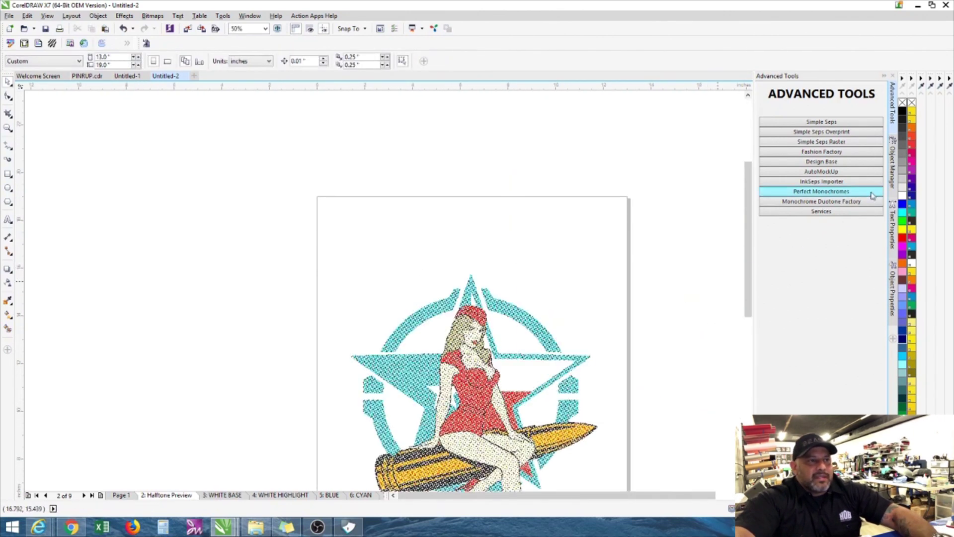
left_click(894, 167)
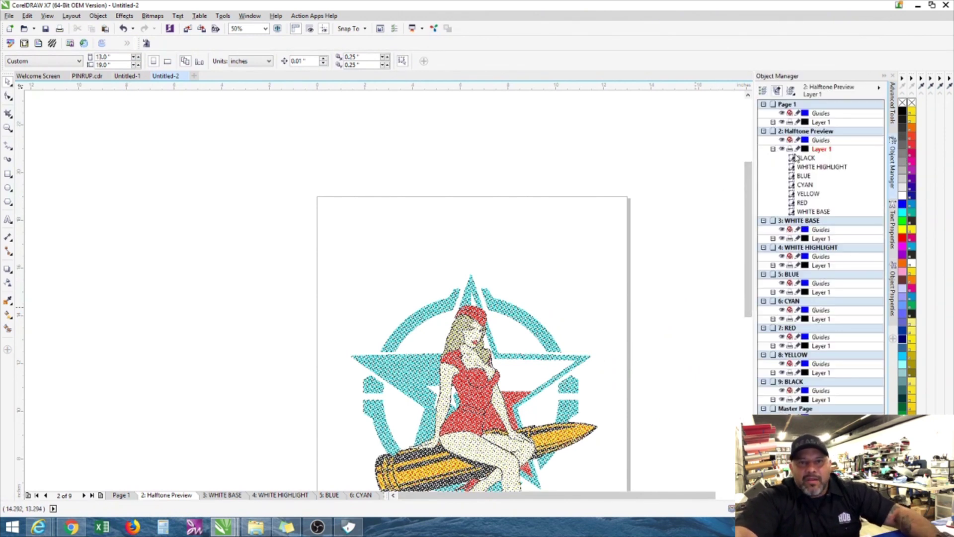
left_click(804, 158)
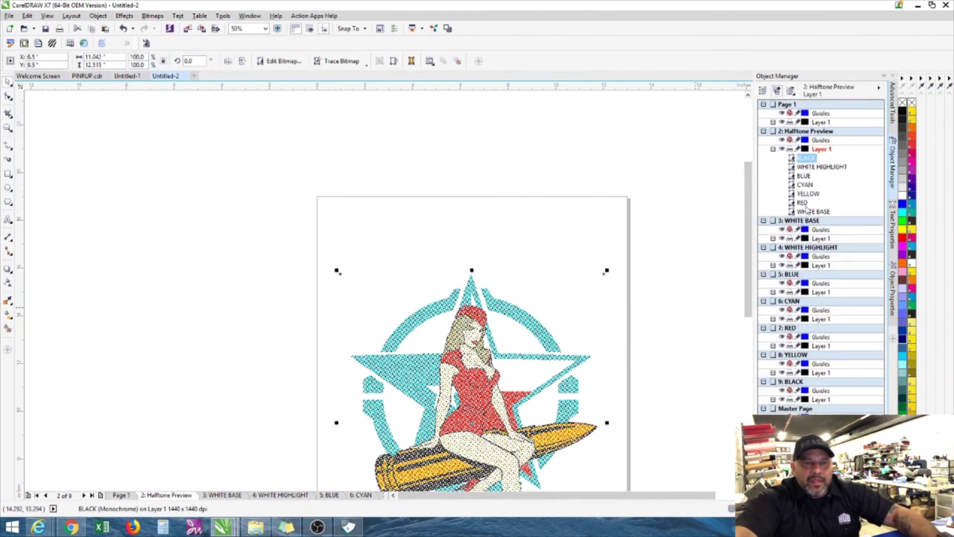
left_click(813, 212)
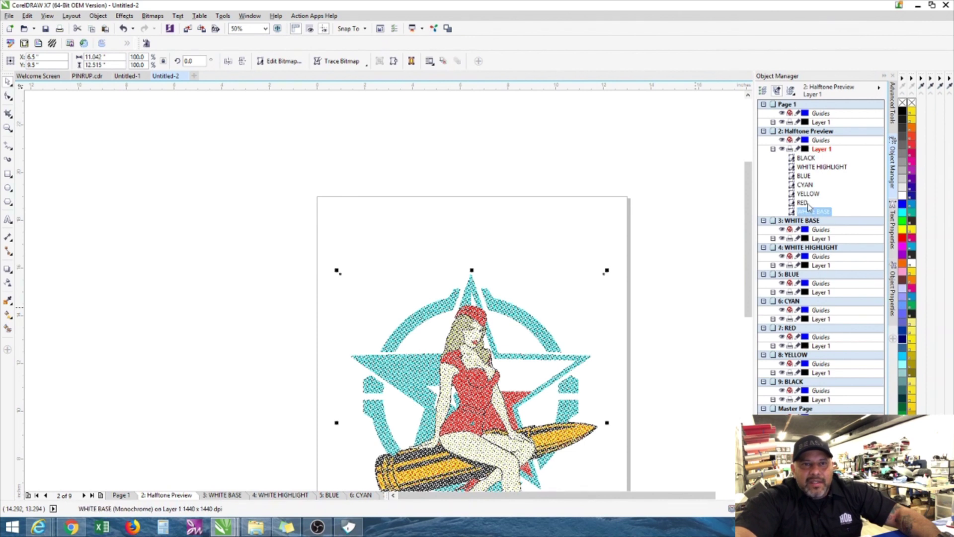
left_click(805, 203)
left_click(807, 194)
left_click(808, 185)
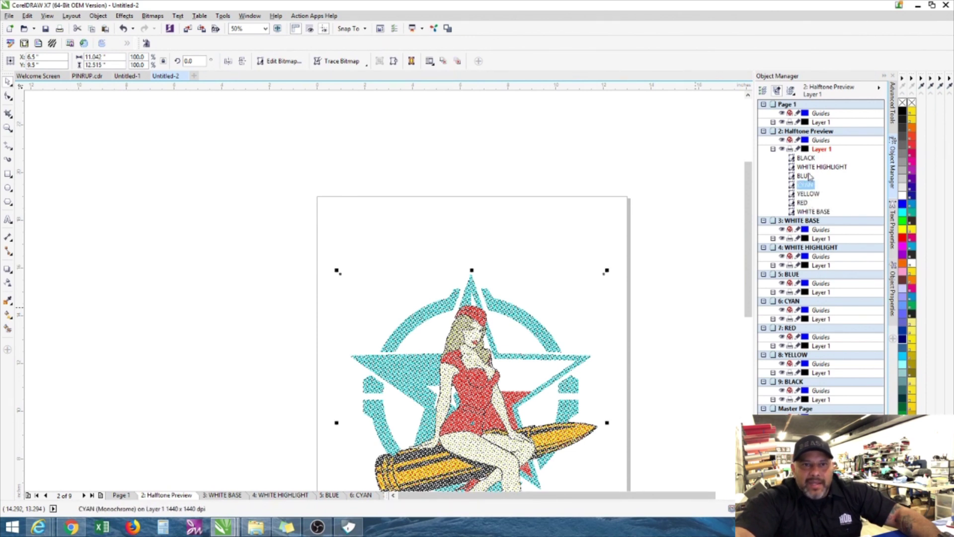
left_click(607, 175)
scroll(699, 191, "down", 1)
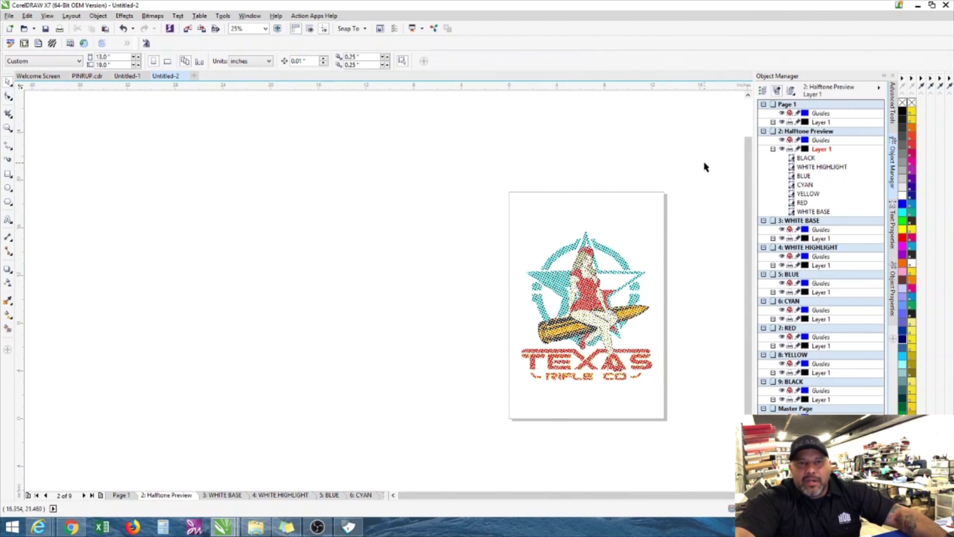
- Place the White Highlight bitmap directly above White Base in the Halftone Preview layer's stacking order and group the two
left_click(801, 171)
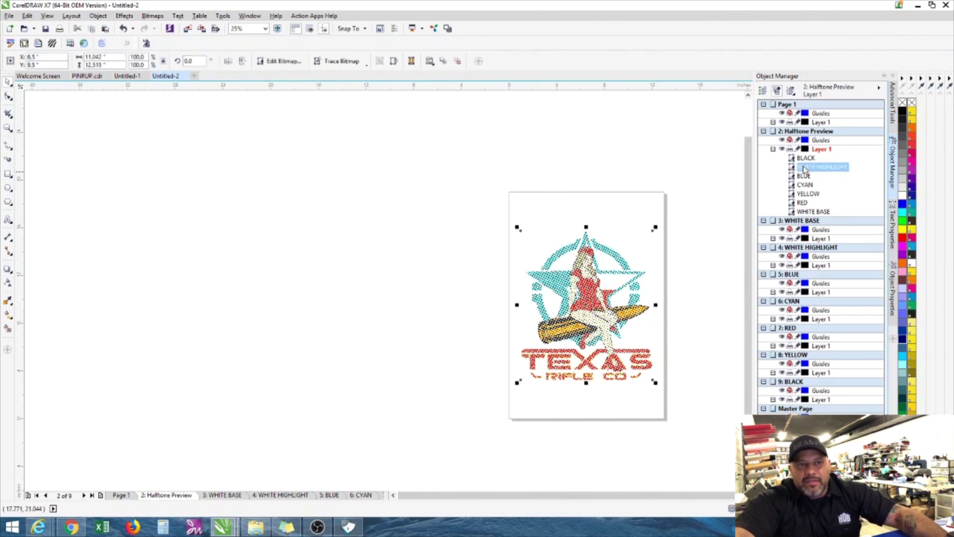
left_click_drag(813, 169, 812, 215)
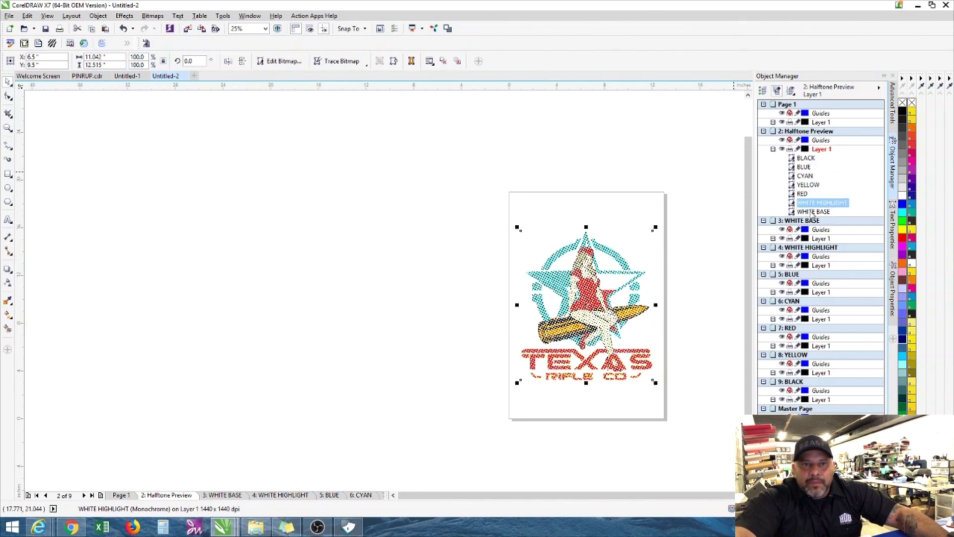
left_click(812, 213, "shift")
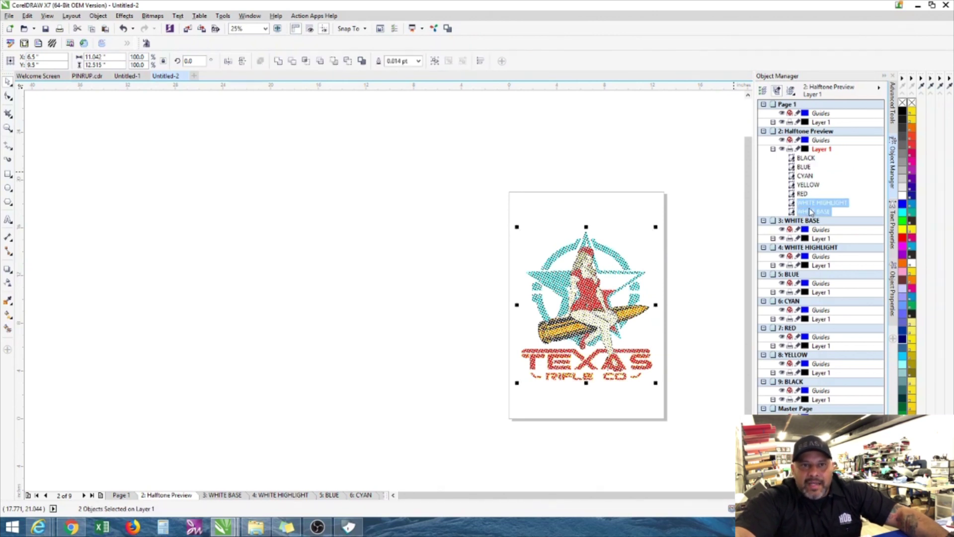
key("ctrl+g")
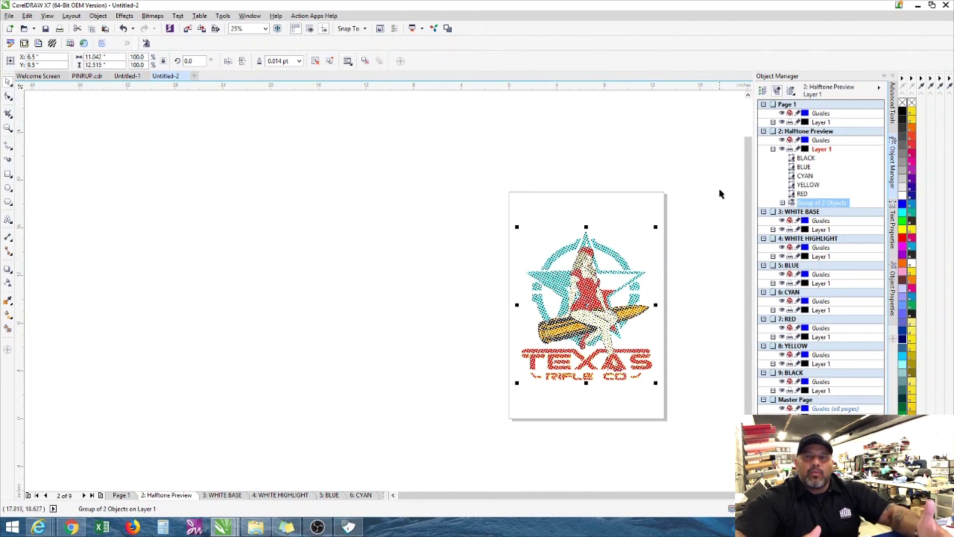
- Move the Black bitmap below Red in the stacking order, directly above the group of white bitmaps
left_click(681, 147)
left_click(806, 160)
left_click_drag(806, 160, 804, 199)
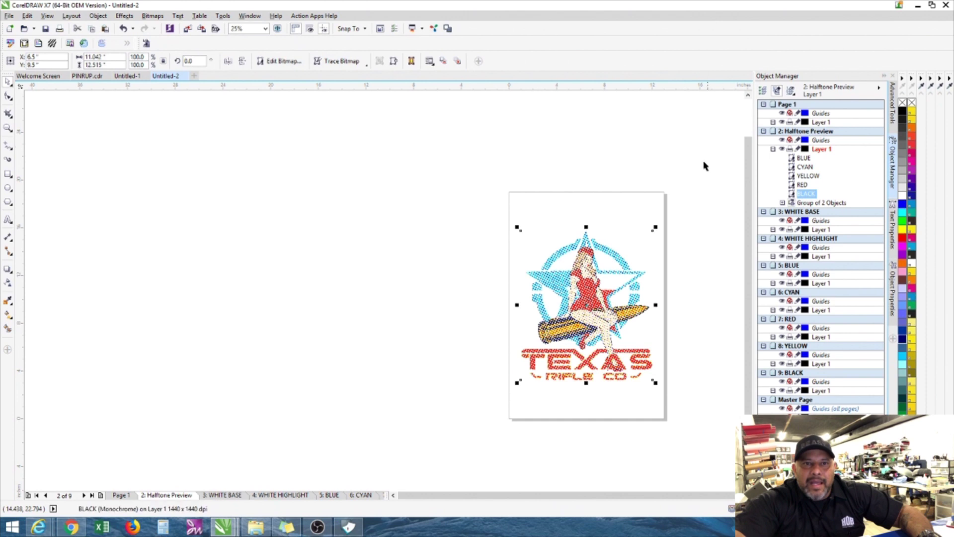
left_click(475, 259)
- Copy all the halftone separations beside the page and convert the copy to a 300 dpi, 24-bit RGB bitmap with transparent background
scroll(505, 206, "down", 1)
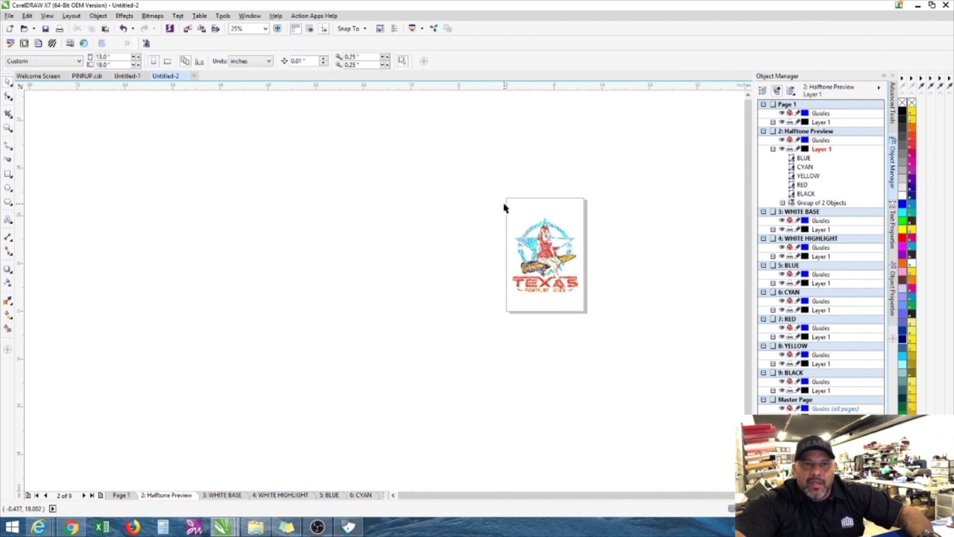
left_click_drag(463, 174, 649, 335)
left_click_drag(553, 257, 381, 252)
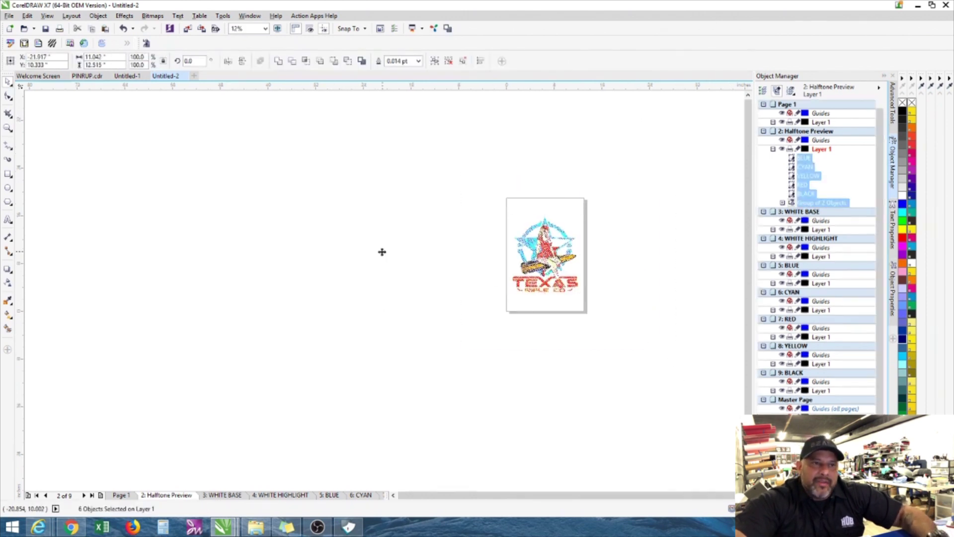
left_click(153, 16)
left_click(164, 28)
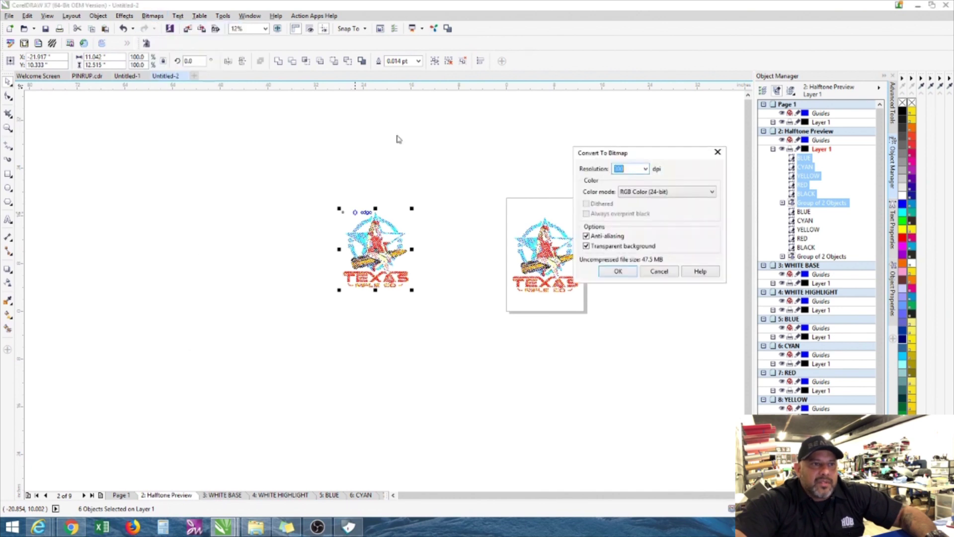
left_click(627, 270)
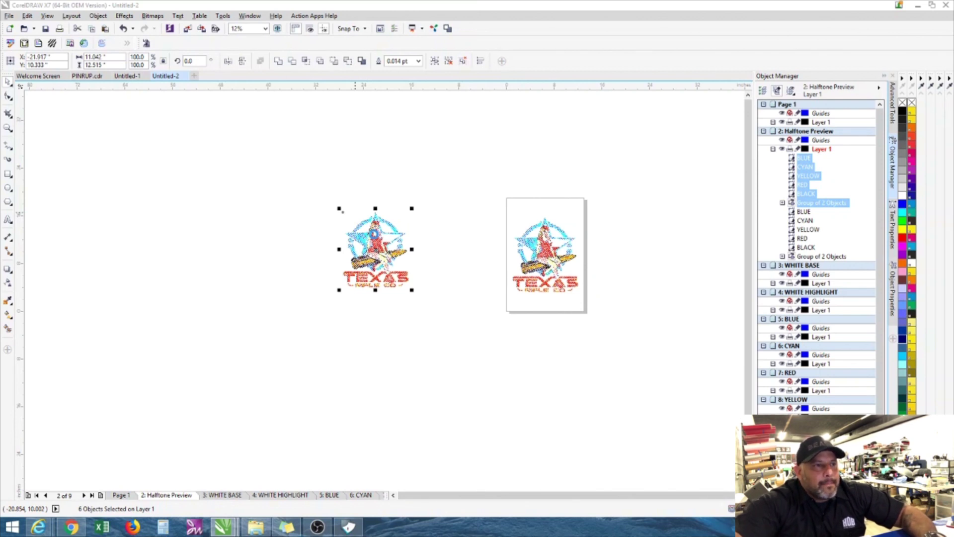
- Draw a rectangle about 29.7 by 22.3 inches around the bitmap copy, fill it navy blue and send it to the back of the page
left_click(11, 173)
left_click(38, 174)
left_click_drag(306, 178, 490, 318)
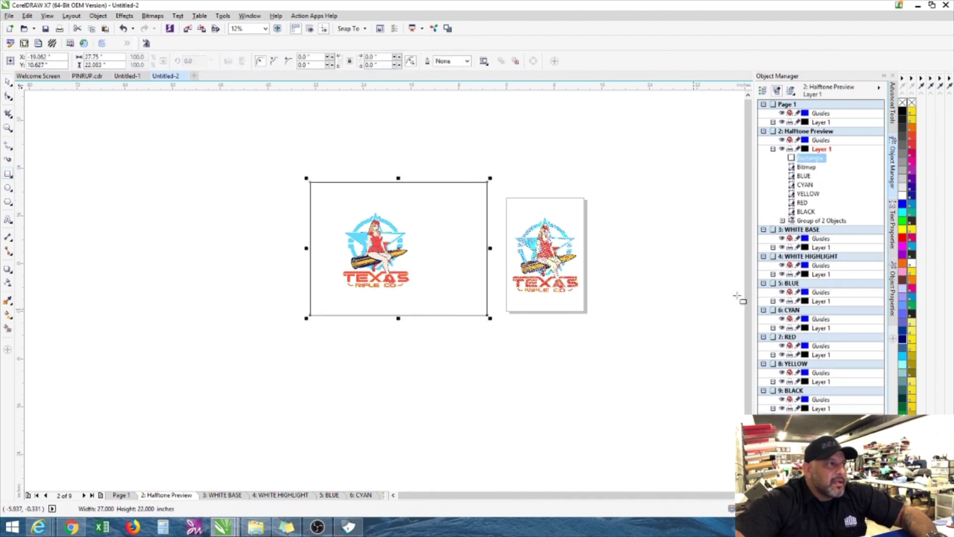
left_click(902, 340)
right_click(400, 251)
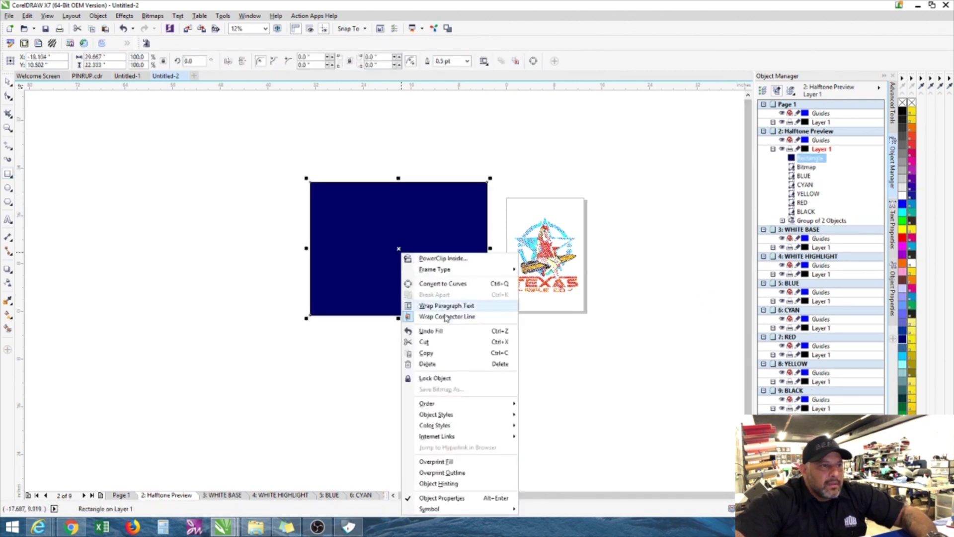
mouse_move(442, 406)
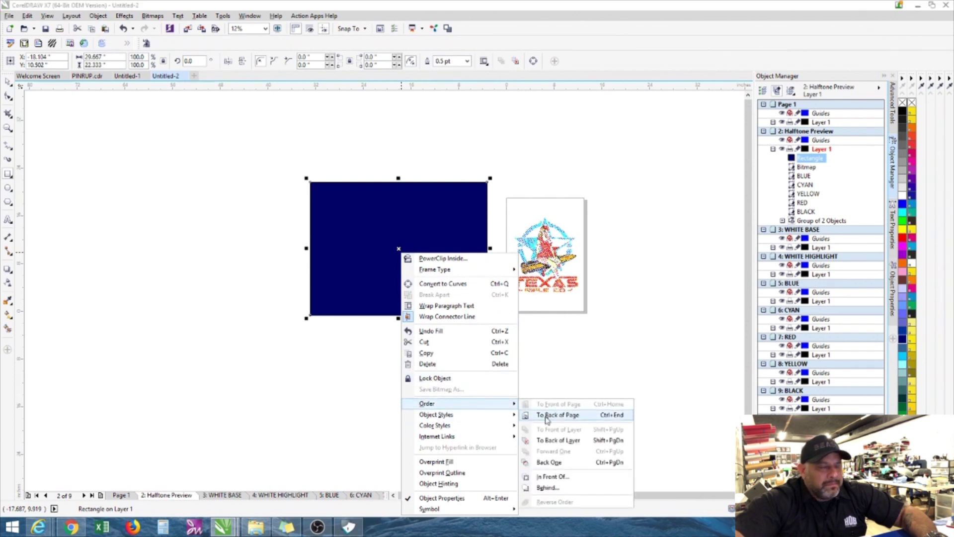
left_click(546, 419)
left_click_drag(126, 153, 144, 168)
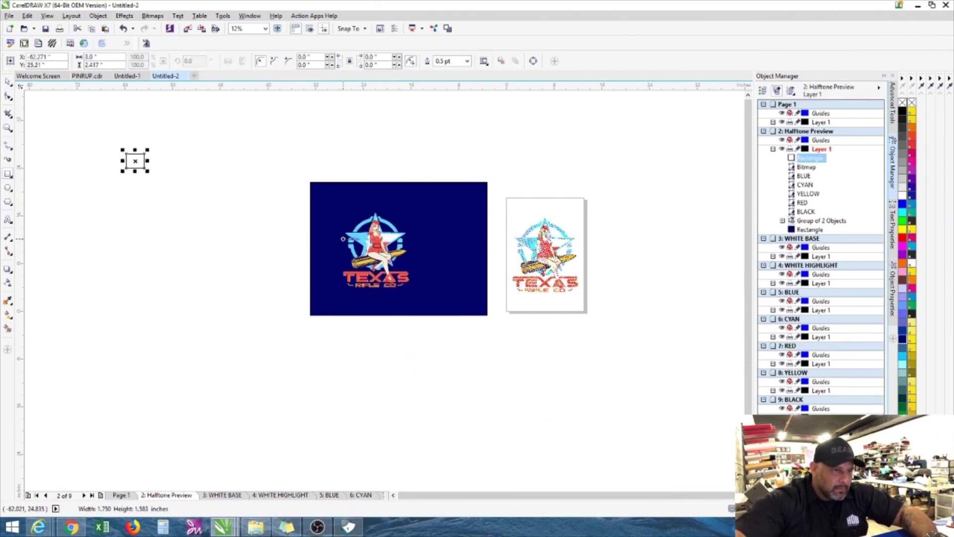
scroll(377, 240, "up", 1)
left_click(8, 82)
scroll(104, 175, "down", 2)
scroll(144, 171, "left", 3)
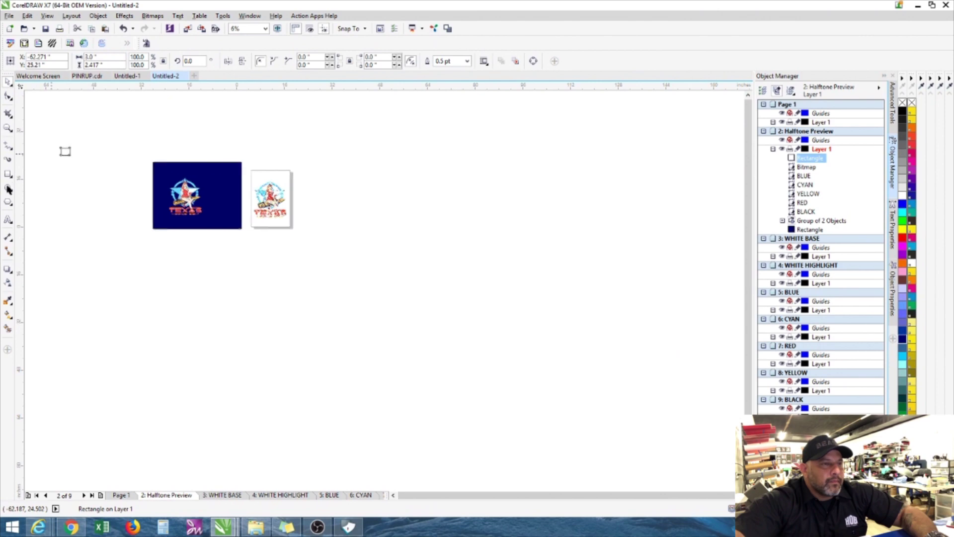
key("Delete")
- Move the bitmap copy and the navy rectangle closer to the page for comparison with the halftone original
scroll(226, 249, "up", 1)
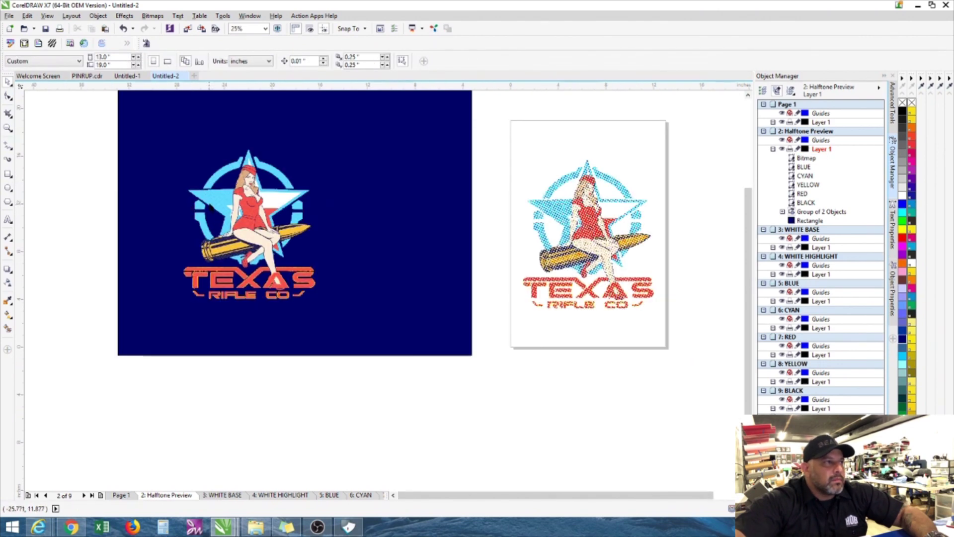
scroll(239, 222, "up", 3)
scroll(244, 227, "up", 1)
scroll(244, 226, "down", 3)
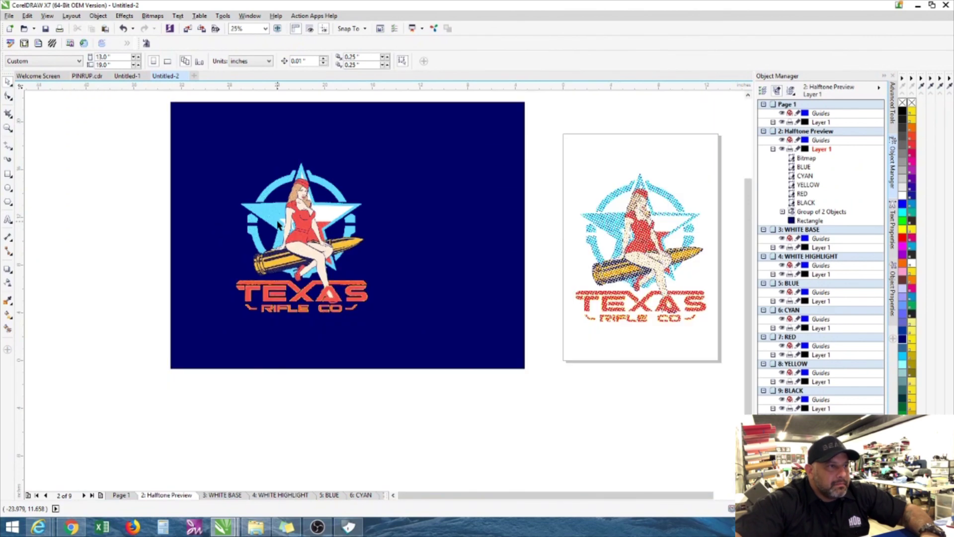
left_click_drag(121, 132, 554, 411)
left_click_drag(305, 230, 453, 250)
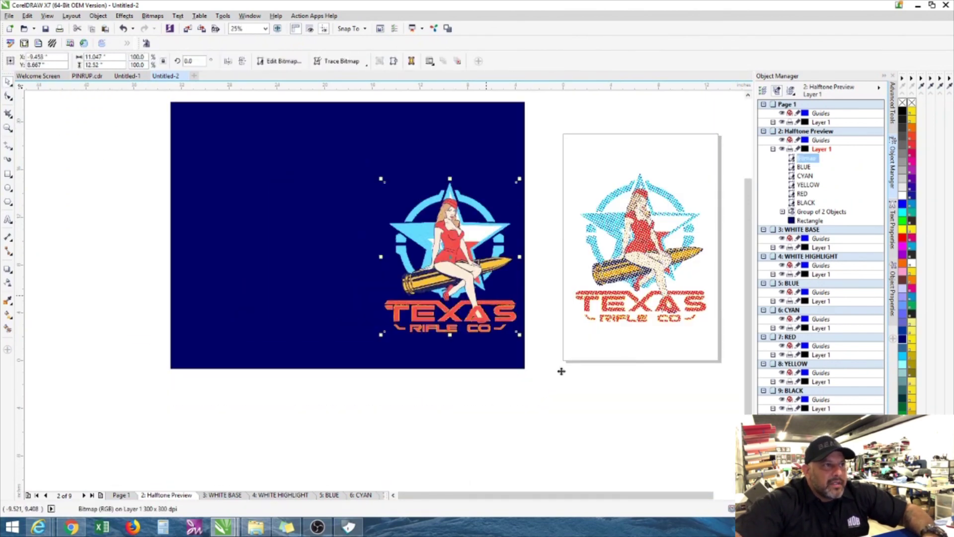
left_click(348, 248)
left_click_drag(347, 235, 385, 227)
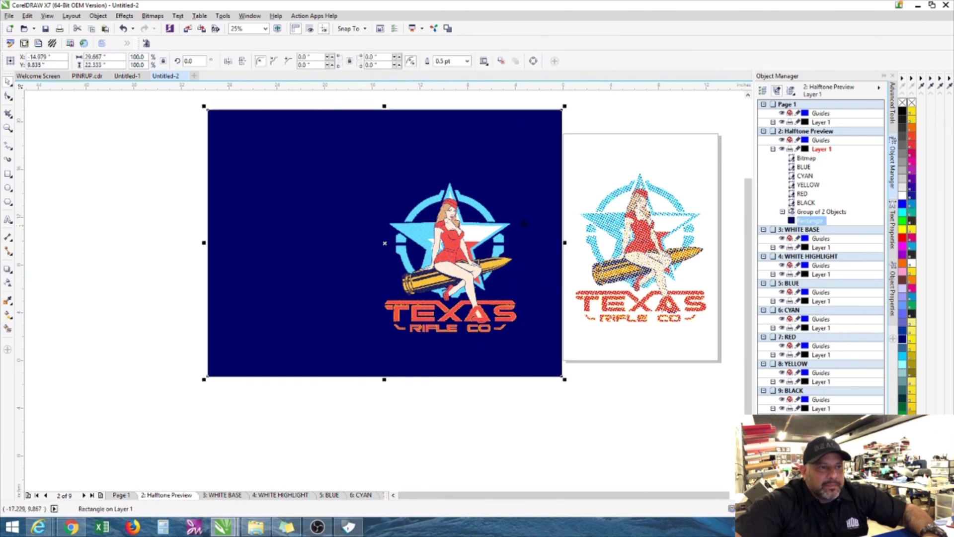
- Shrink the navy rectangle around the bitmap copy to about 12.25 by 14 inches
scroll(502, 239, "up", 2)
scroll(365, 161, "up", 2)
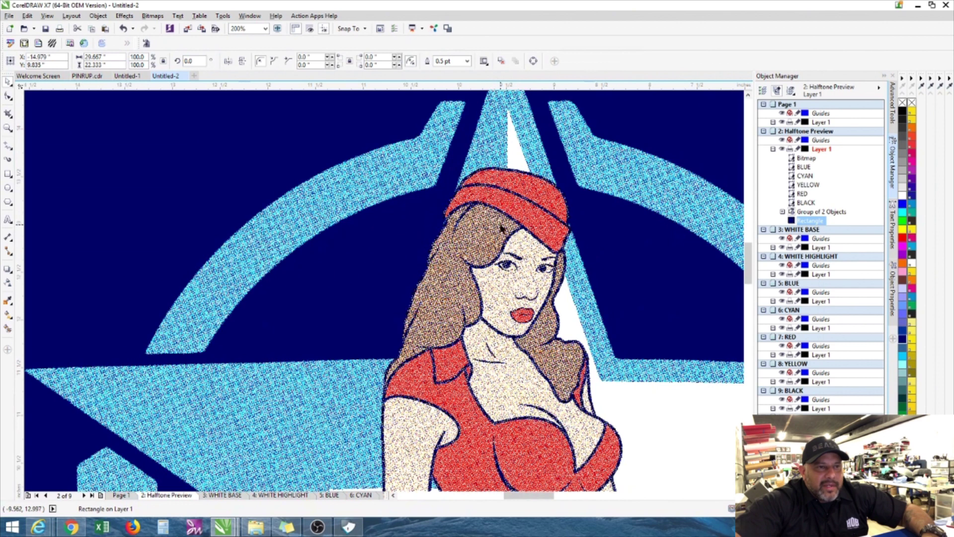
scroll(502, 229, "down", 3)
left_click(368, 140)
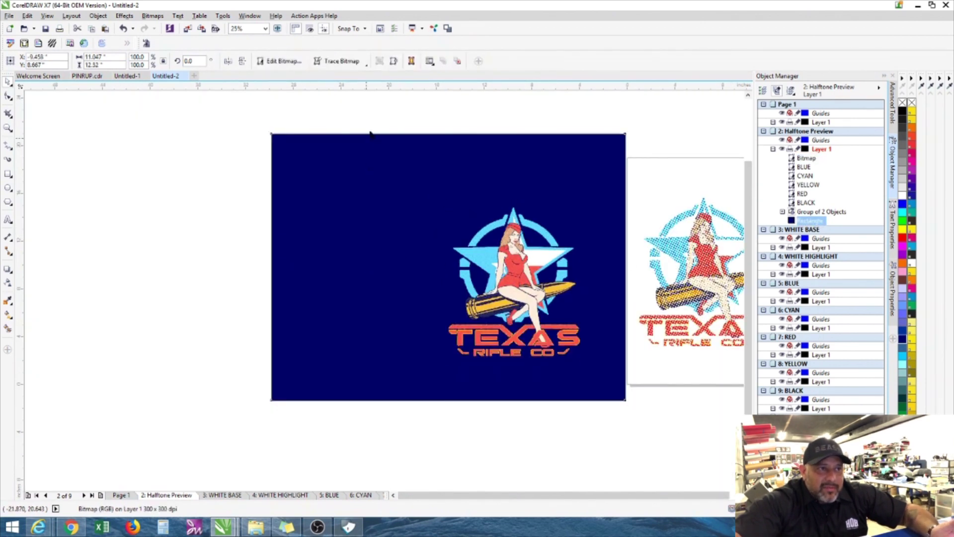
left_click(321, 224)
left_click_drag(268, 268, 444, 268)
left_click_drag(535, 132, 534, 192)
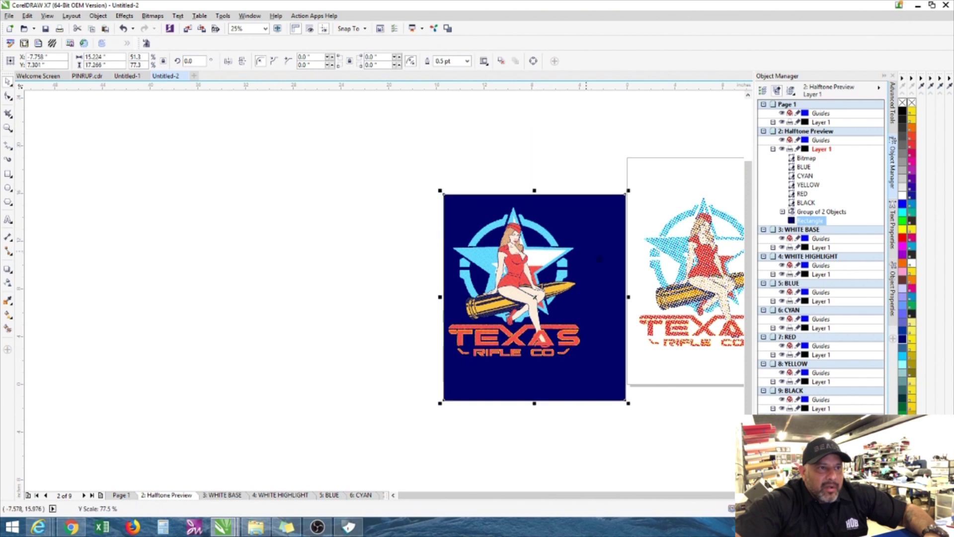
left_click_drag(629, 297, 593, 298)
left_click_drag(517, 405, 517, 365)
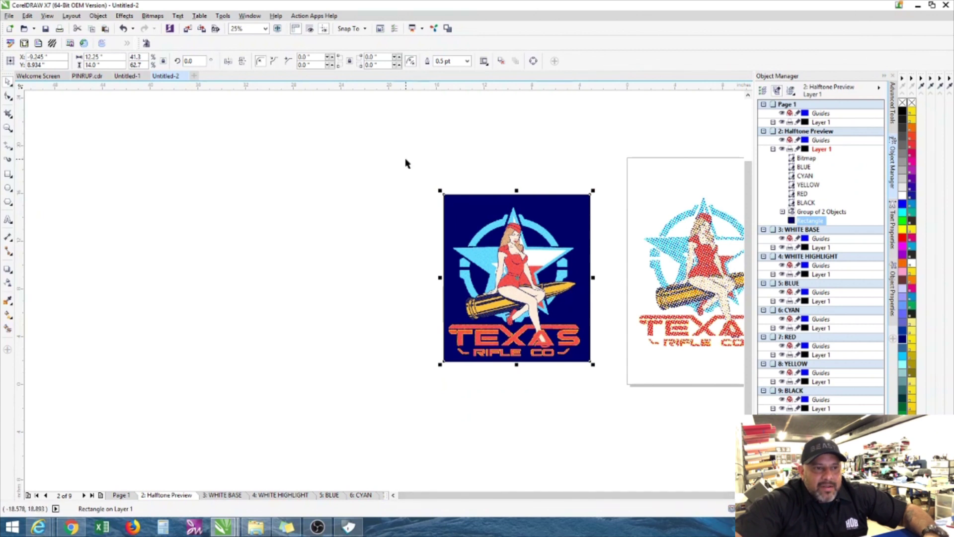
- Delete the bitmap copy together with its navy background rectangle
scroll(677, 215, "down", 2)
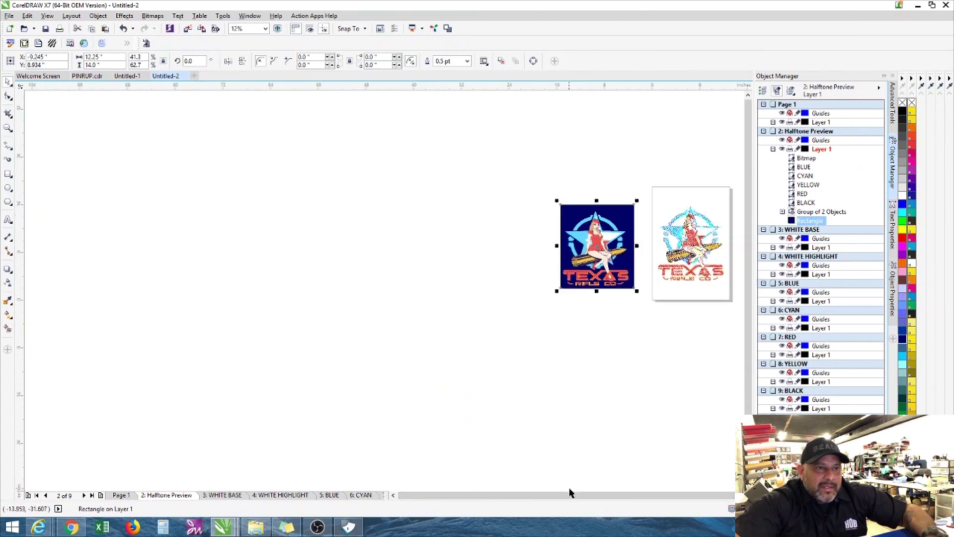
scroll(713, 248, "up", 2)
left_click_drag(388, 148, 569, 335)
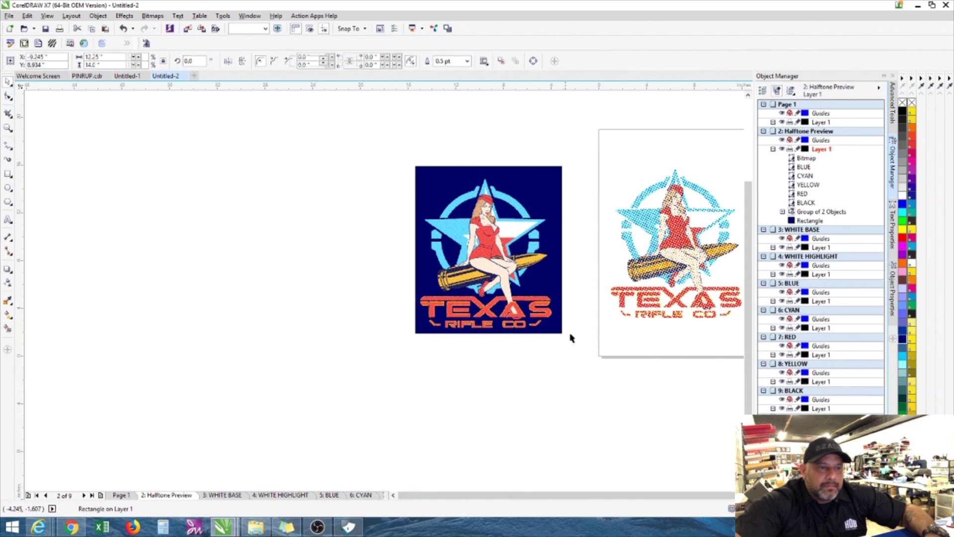
left_click_drag(375, 137, 573, 356)
key("Delete")
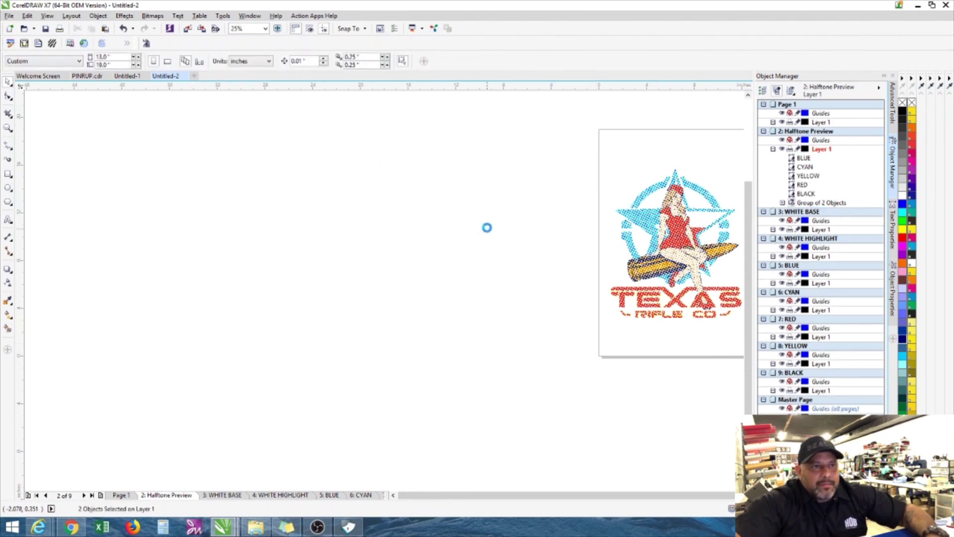
- Add the 24 pt Arial text label "1 base" above the artwork on the White Base page
scroll(714, 294, "up", 2)
scroll(714, 295, "down", 2)
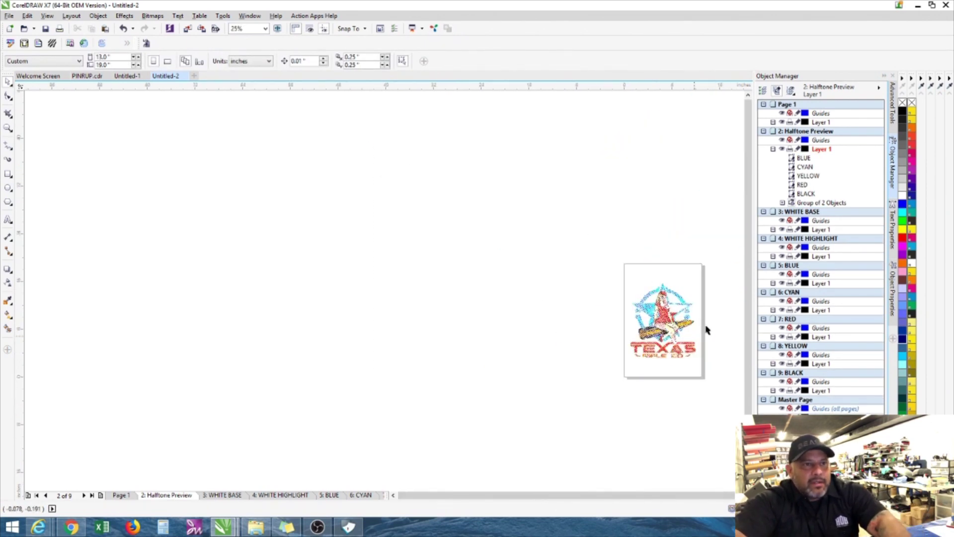
scroll(712, 315, "up", 2)
left_click(222, 495)
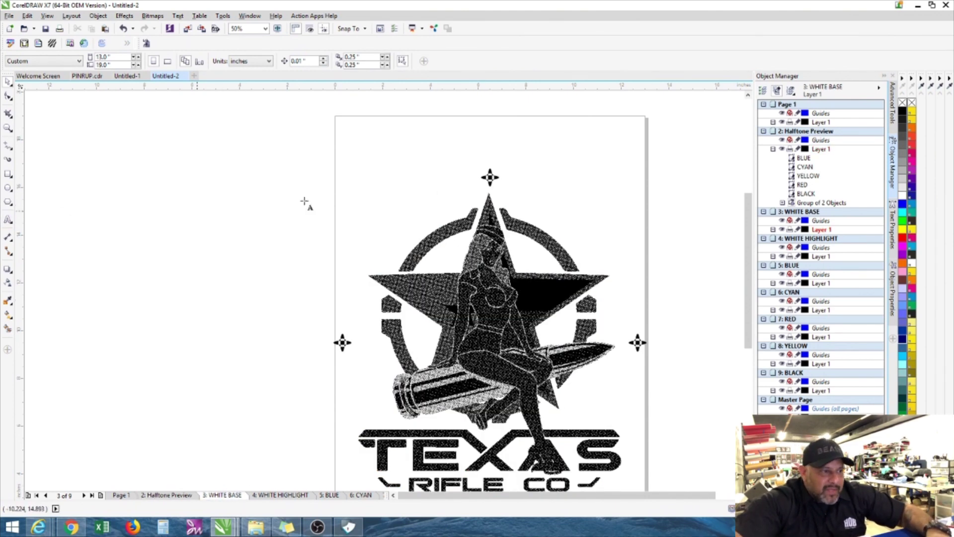
left_click(403, 169)
type("1 base")
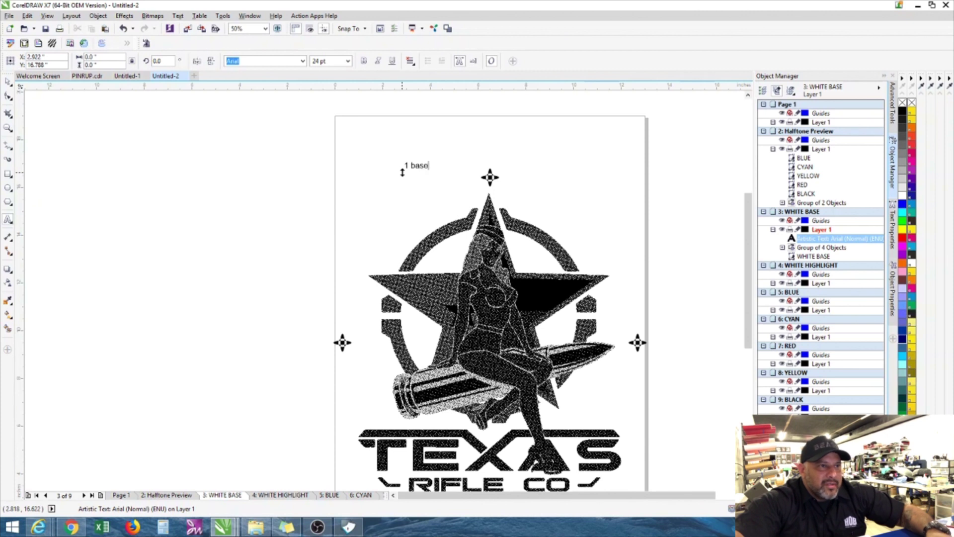
key("ctrl+space")
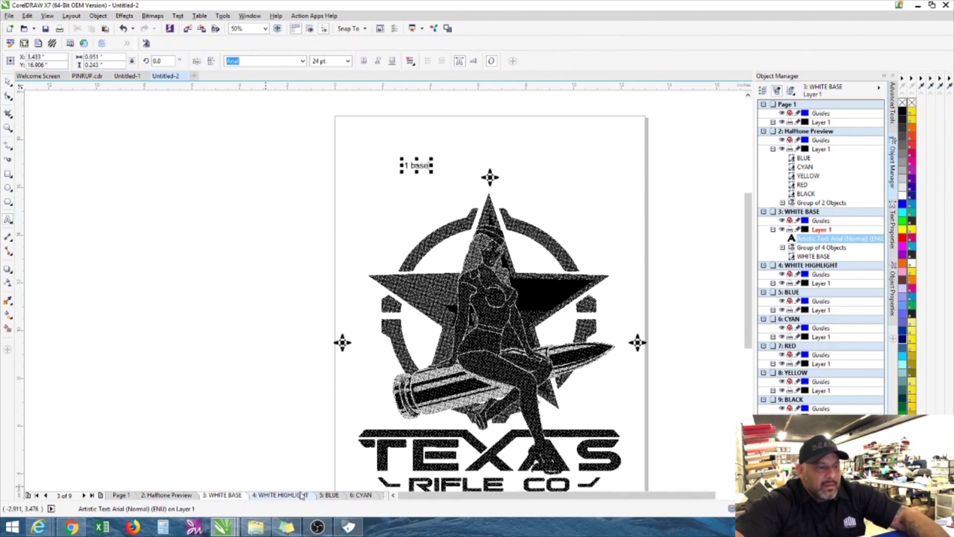
left_click(335, 488)
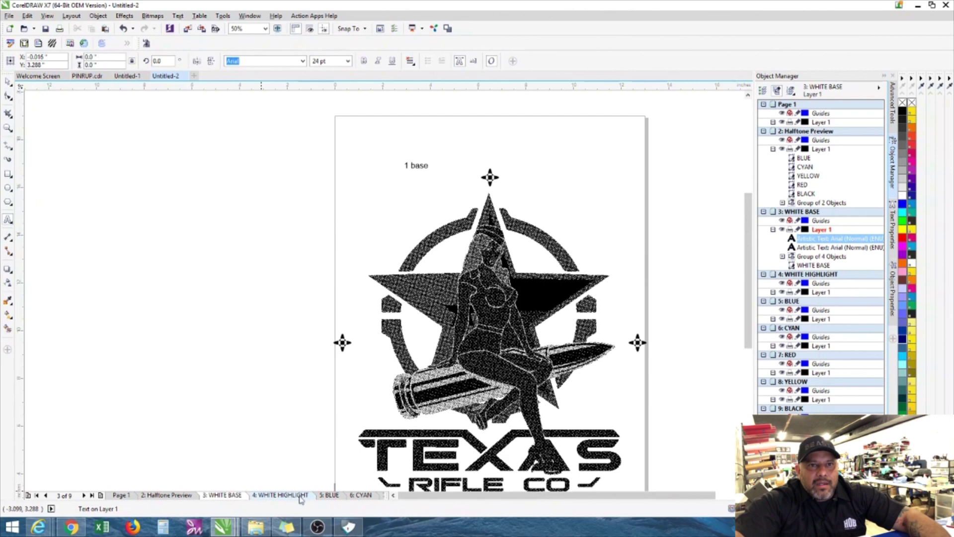
- Add the 24 pt Arial text label "6 blue" above the artwork on the Blue page
left_click(331, 495)
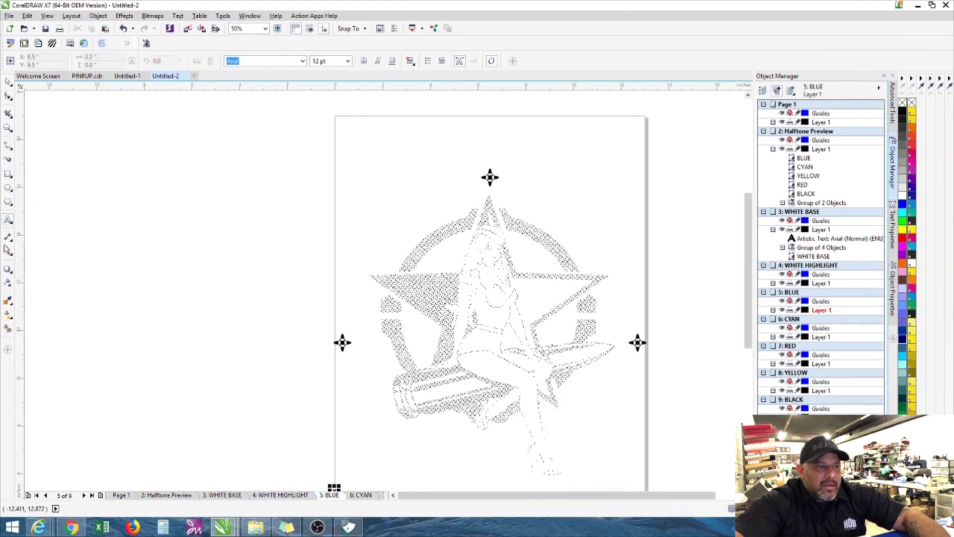
left_click(8, 221)
left_click(367, 175)
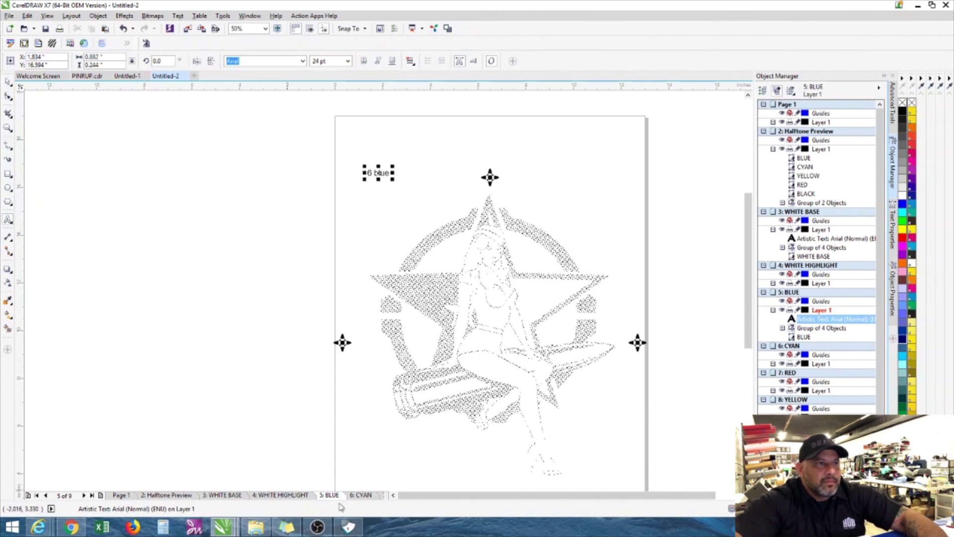
- Add the 24 pt Arial text label "5 cyan" above the artwork on the Cyan page
left_click(364, 495)
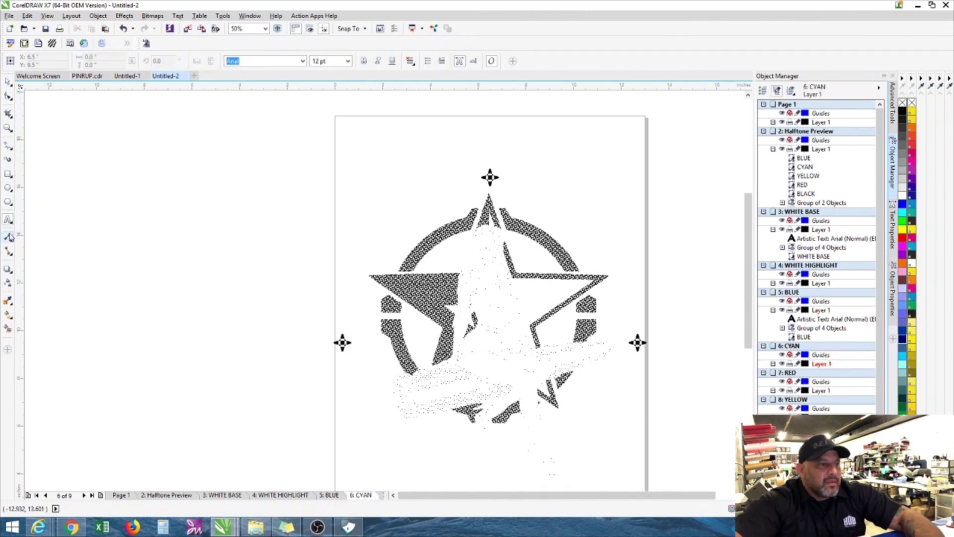
left_click(385, 172)
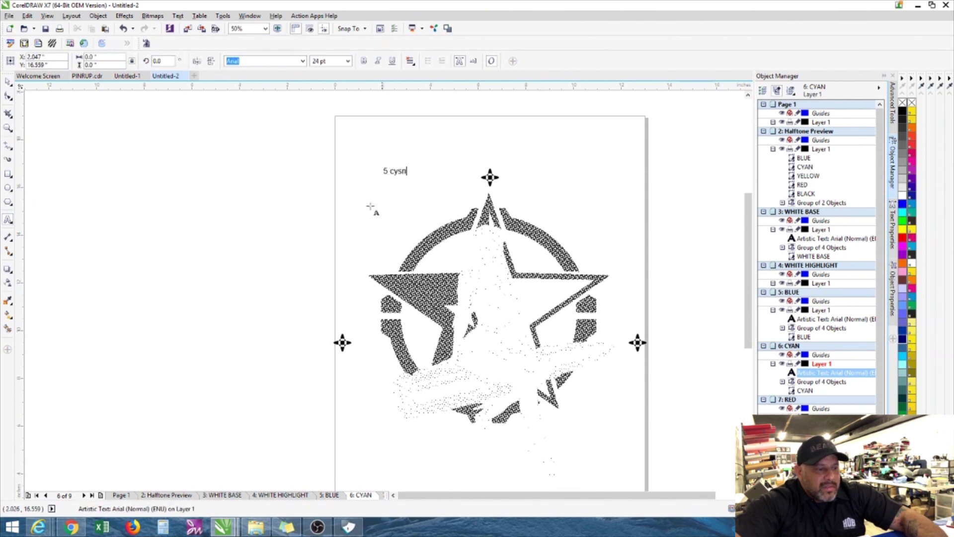
key("BackSpace")
key("BackSpace")
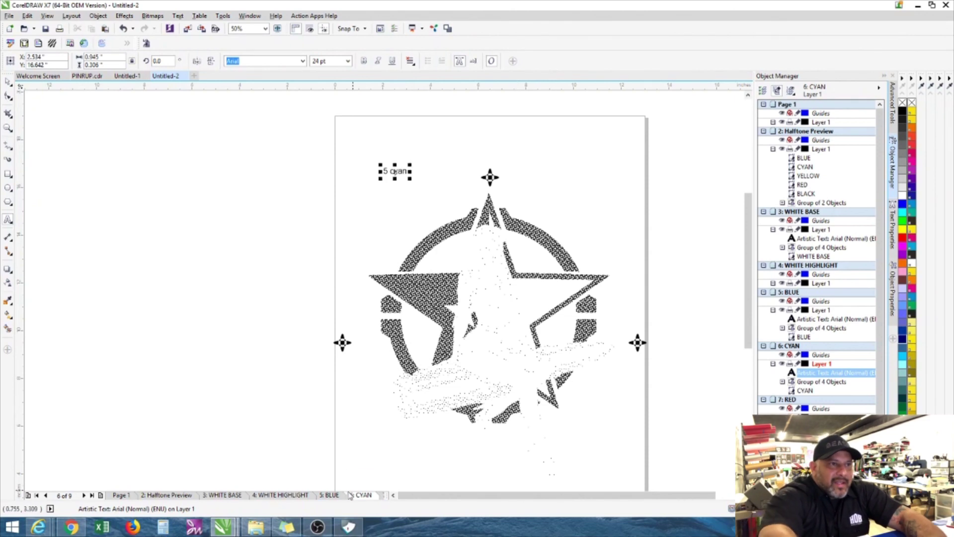
- Add the 24 pt Arial text label "3 red" above the artwork on the Red page
left_click(84, 496)
left_click(84, 496)
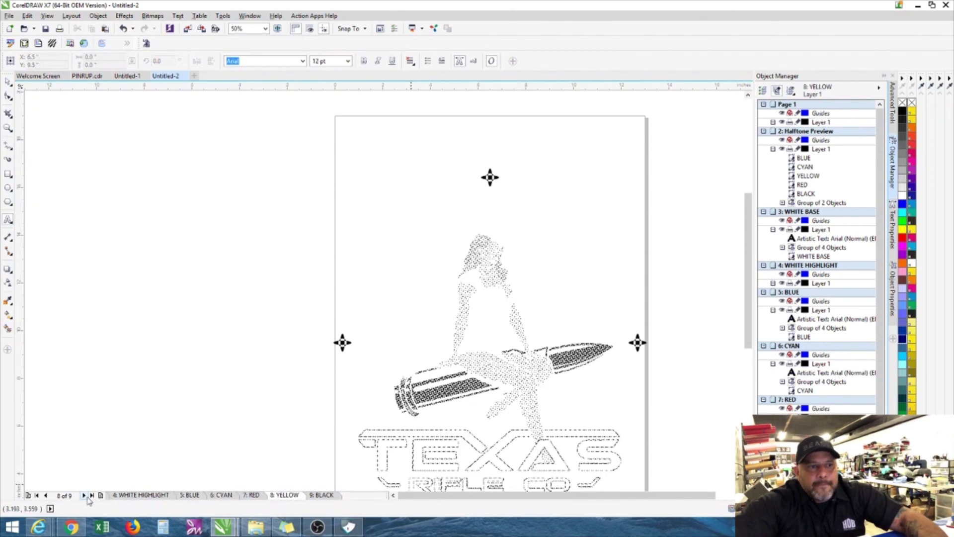
left_click(250, 495)
left_click(383, 188)
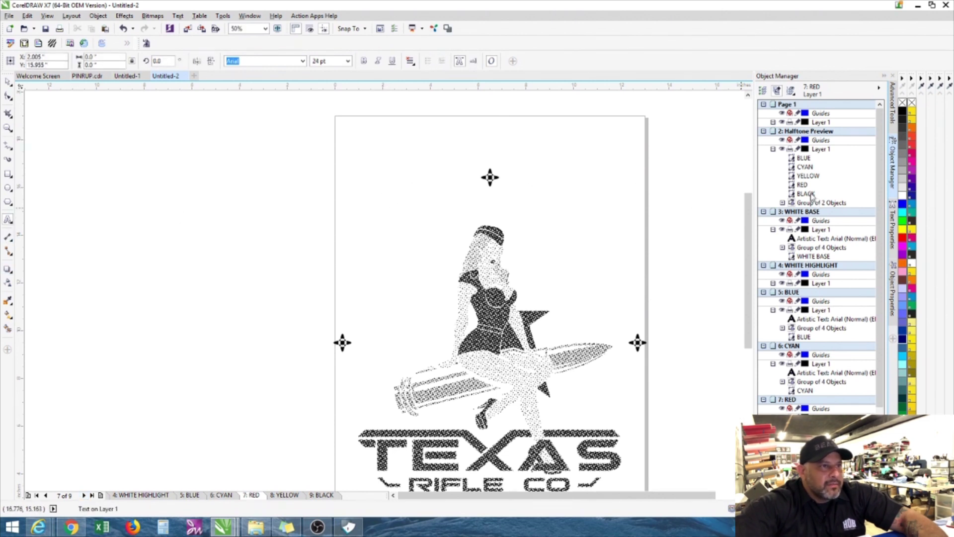
type("3 red")
key("Escape")
- Add the 24 pt Arial text label "4 yellow" above the artwork on the Yellow page
left_click(285, 495)
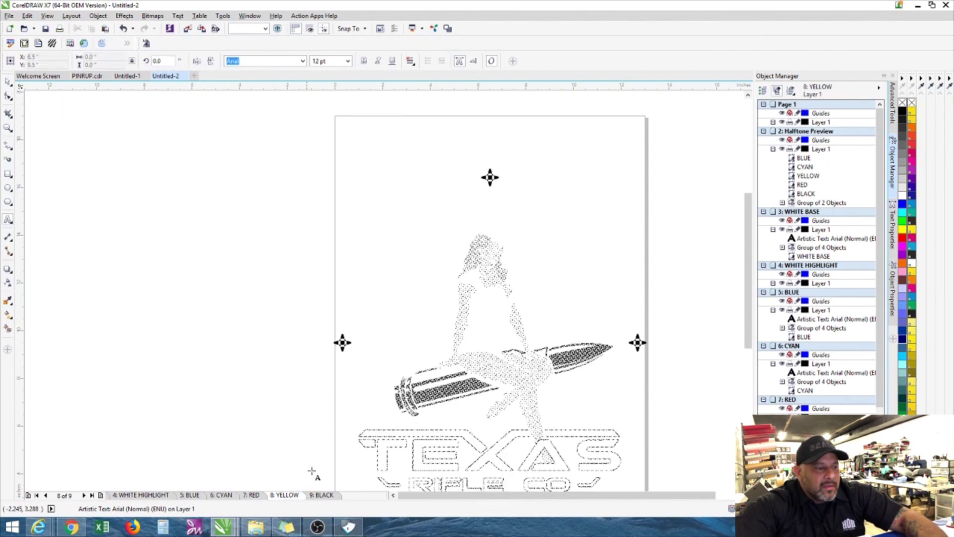
left_click(397, 188)
type("4 ye")
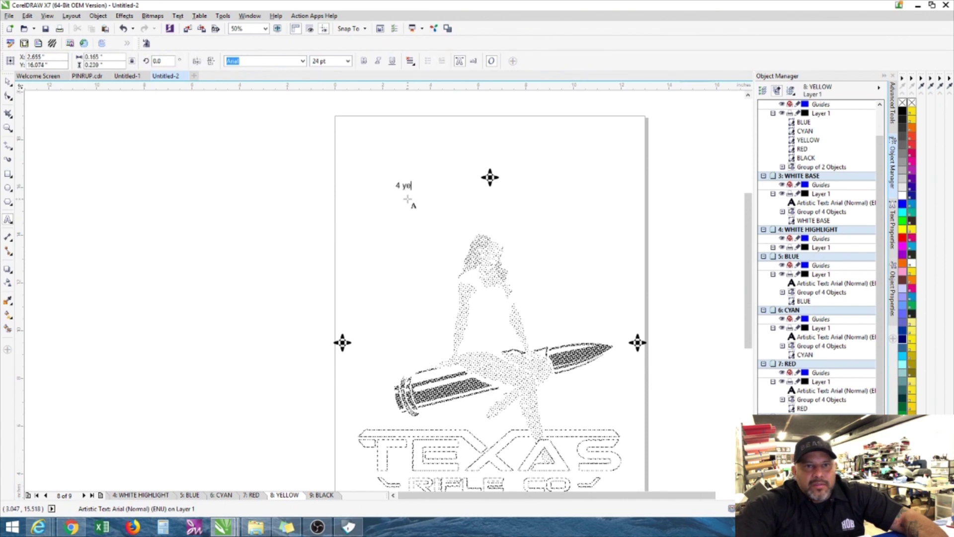
type("llow")
- Add the 24 pt Arial text label "2 black" above the artwork on the Black page
left_click(322, 495)
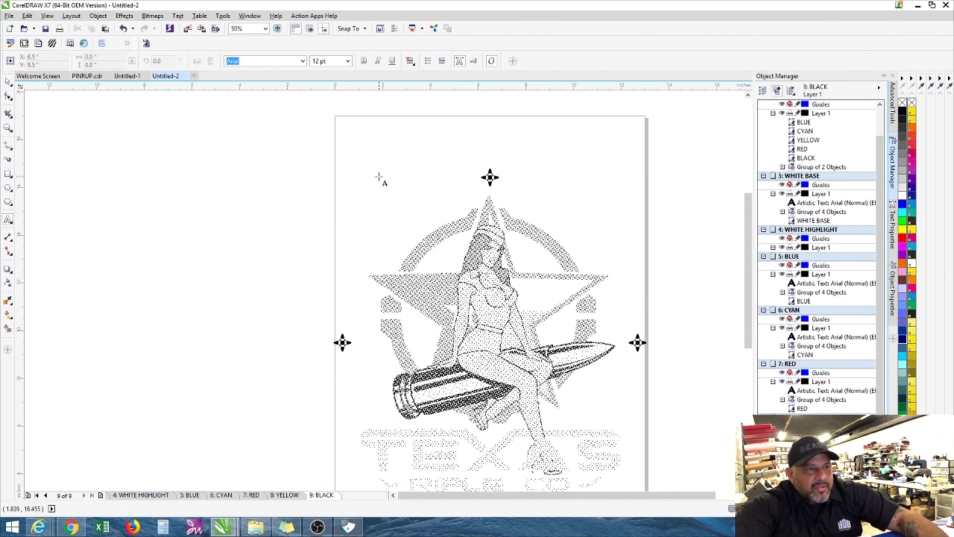
left_click(379, 177)
type("9 black")
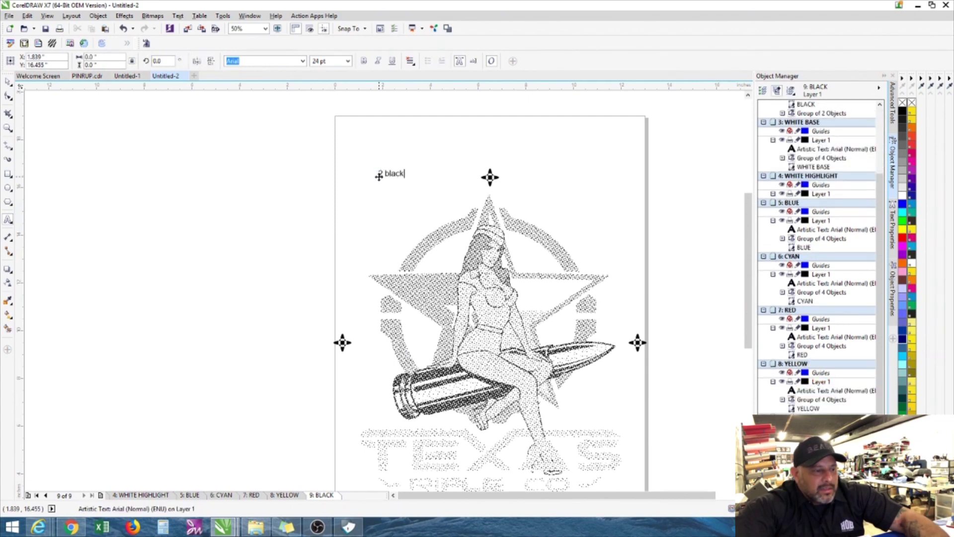
key("Escape")
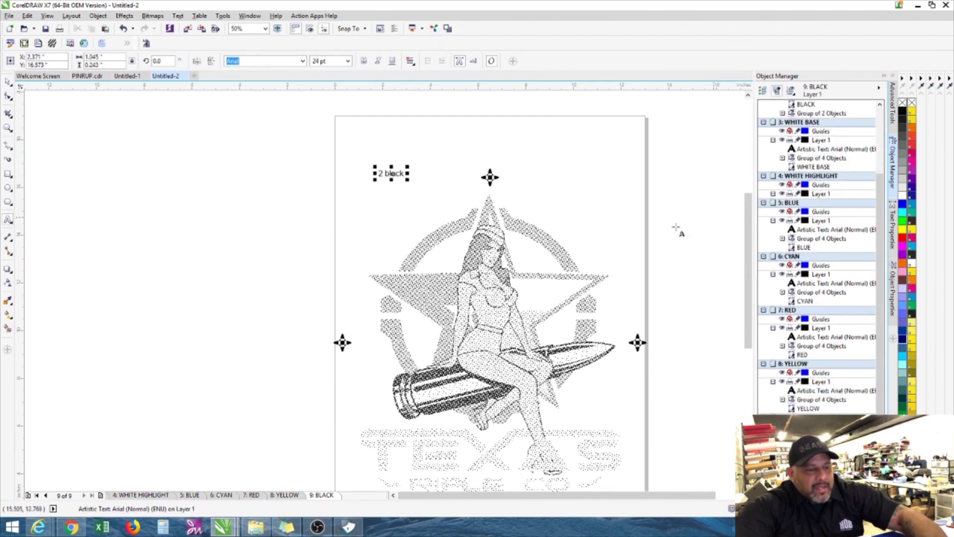
- Review the Blue, White Highlight and White Base pages, ending on the Halftone Preview page
left_click(190, 497)
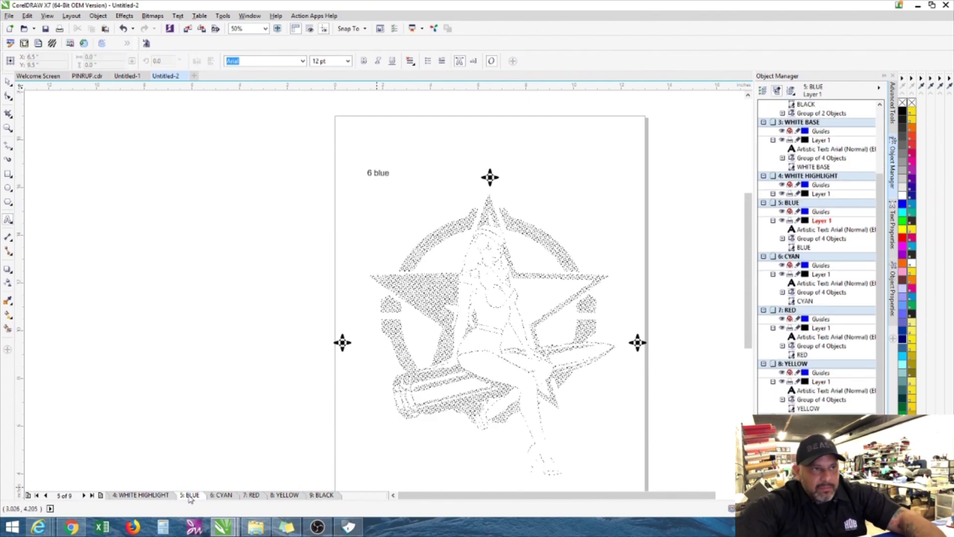
left_click(160, 497)
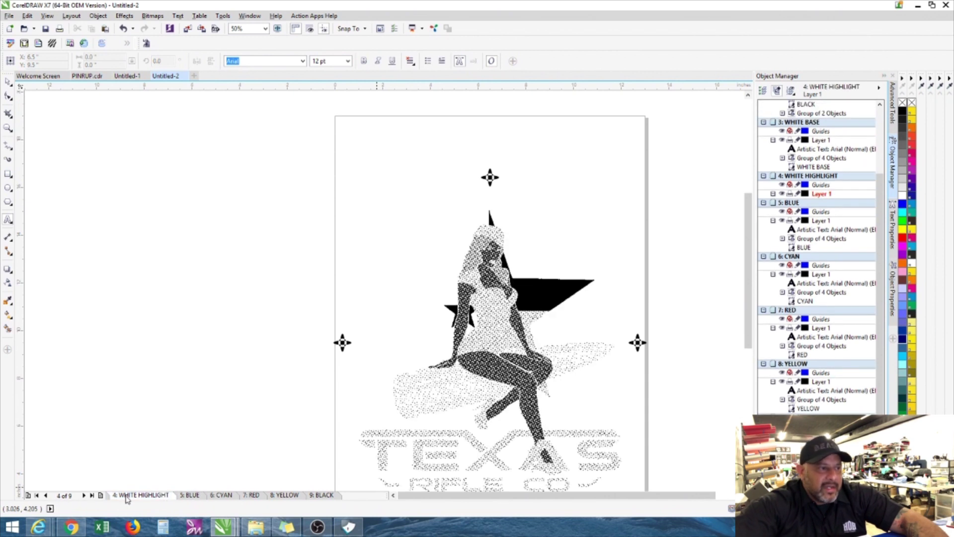
left_click(51, 497)
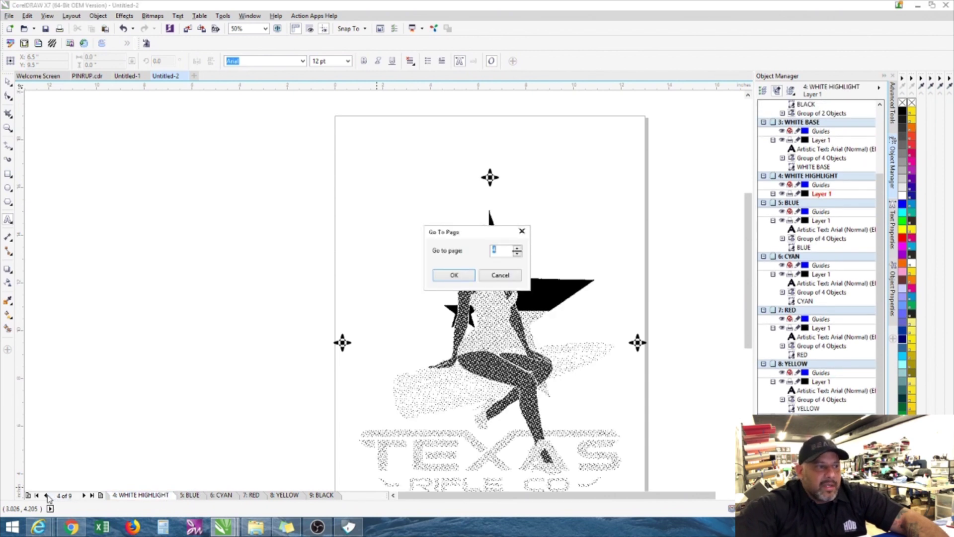
left_click(500, 275)
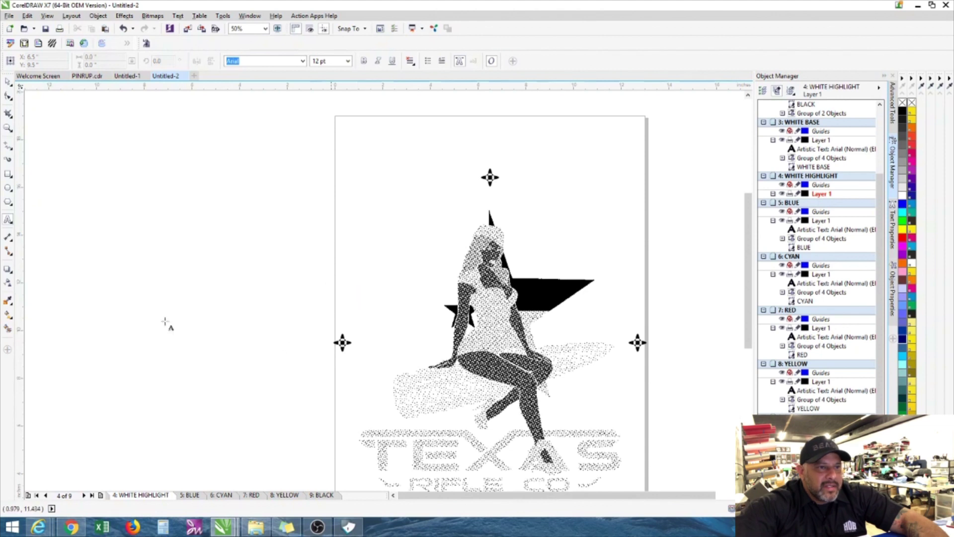
scroll(165, 321, "down", 1)
left_click(45, 495)
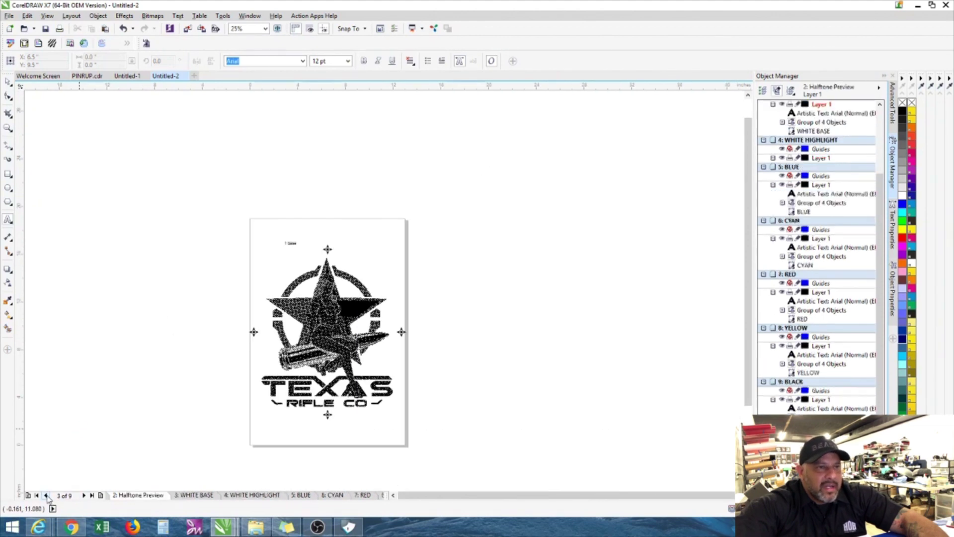
left_click(46, 496)
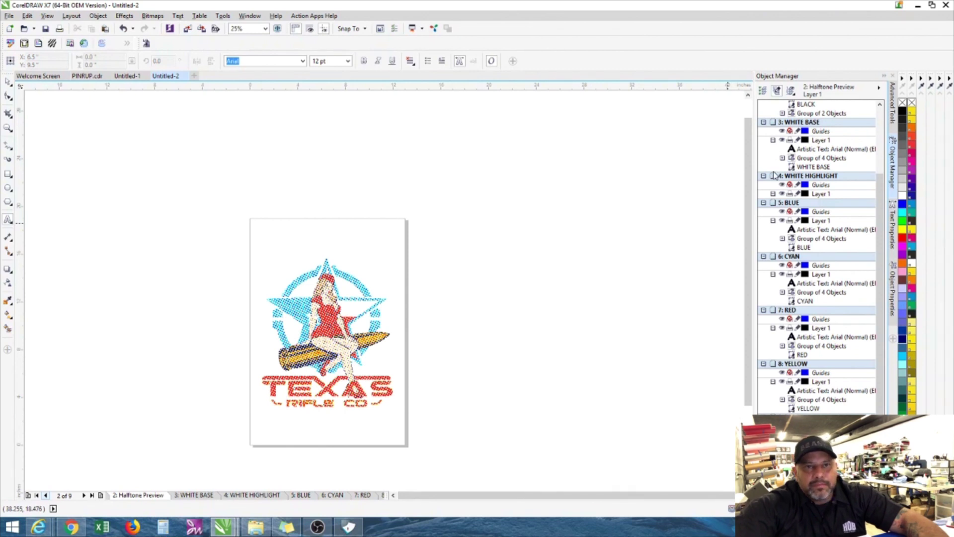
- Collapse the White Base page's entry in the document's object tree
left_click(774, 142)
left_click(774, 141)
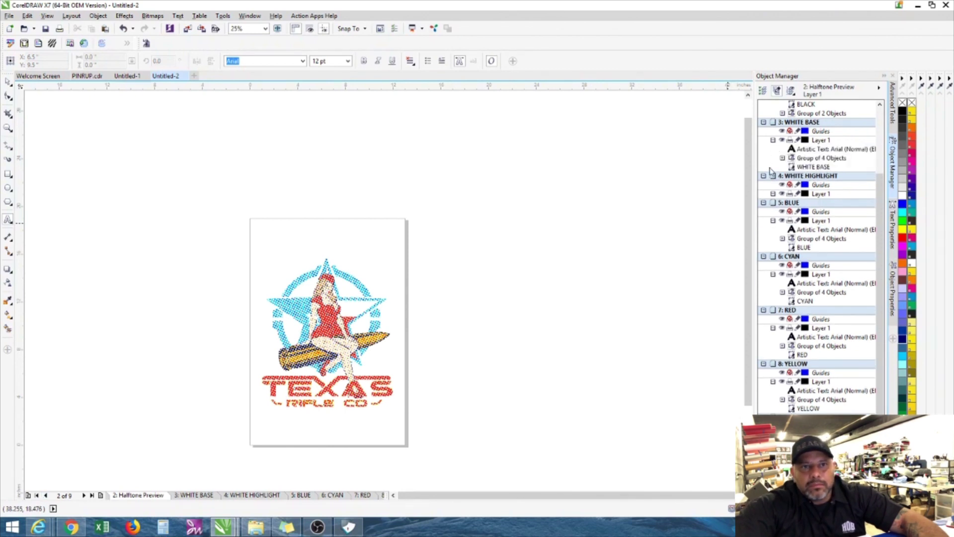
left_click(764, 176)
left_click(764, 176)
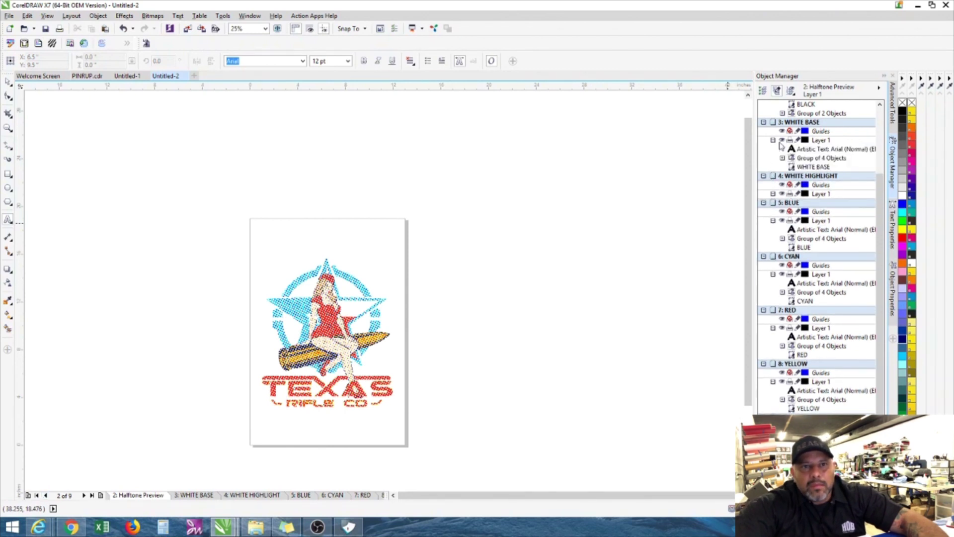
left_click(764, 123)
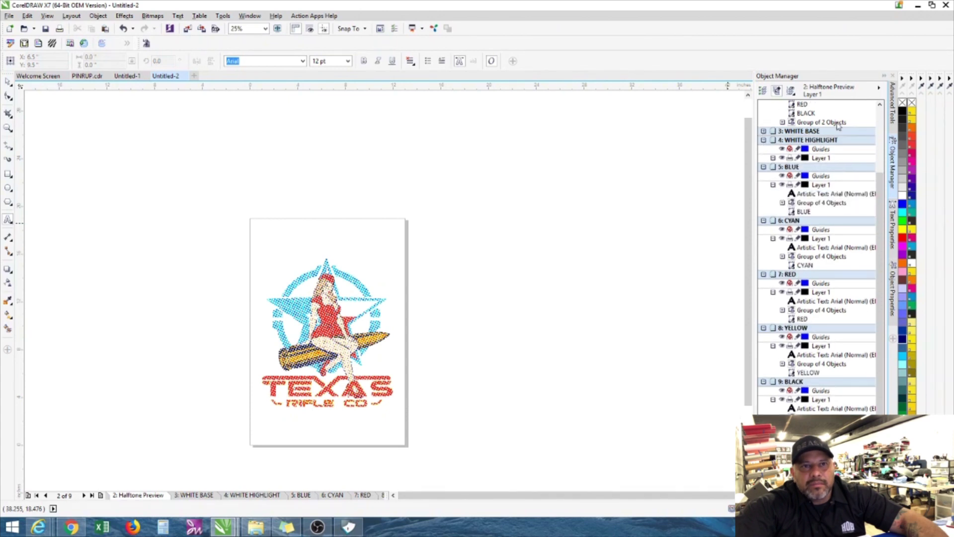
- Inspect the two-object group and the BLACK bitmap on the Halftone Preview page, checking the color stacking order and halftone dots
scroll(813, 149, "up", 3)
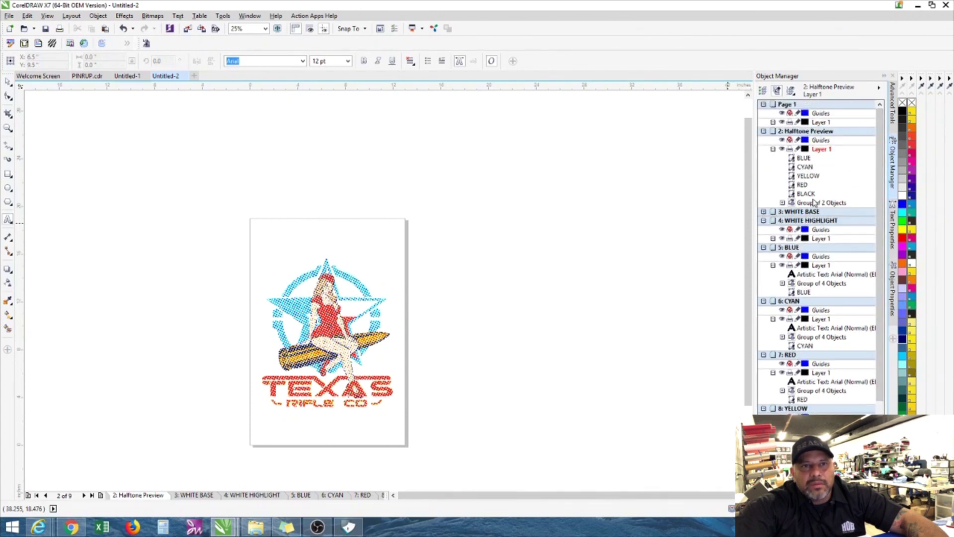
left_click(819, 205)
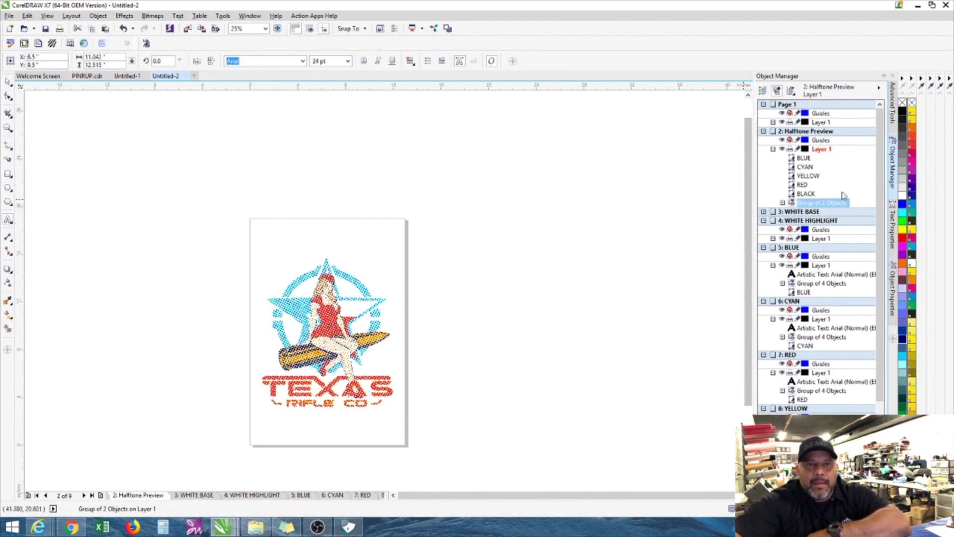
left_click(806, 194)
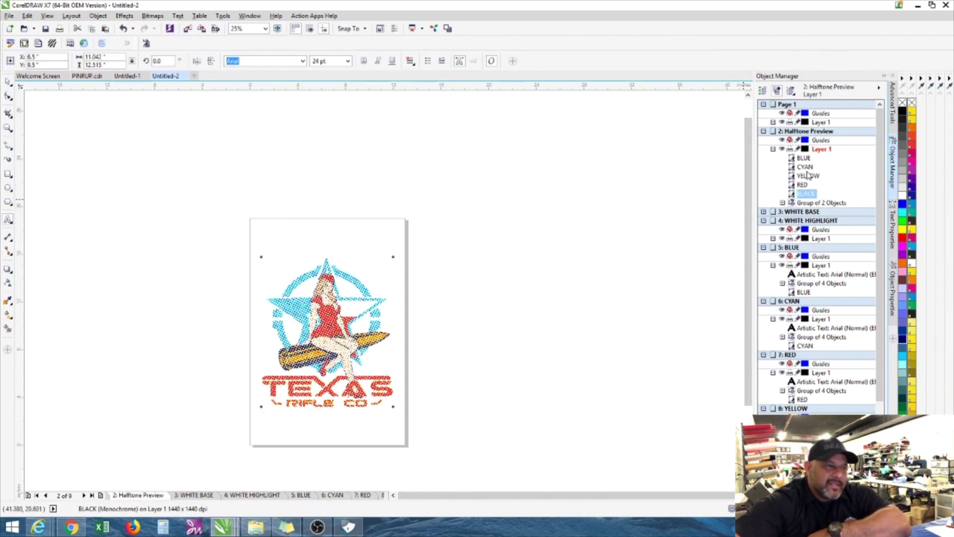
scroll(245, 283, "up", 3)
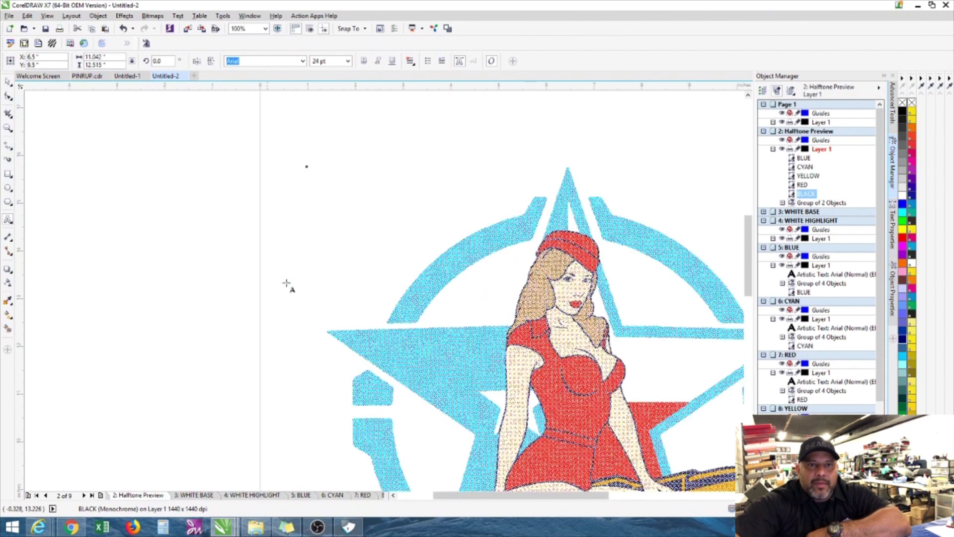
scroll(288, 284, "down", 3)
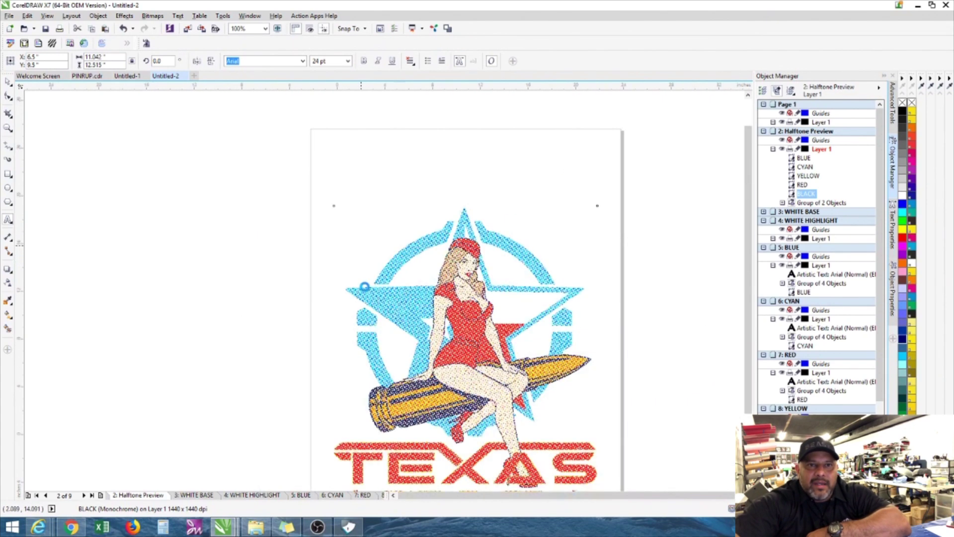
- Examine the halftone artwork and its label on the White Base page with the Pick tool active
left_click(9, 85)
scroll(366, 279, "down", 2)
left_click(194, 495)
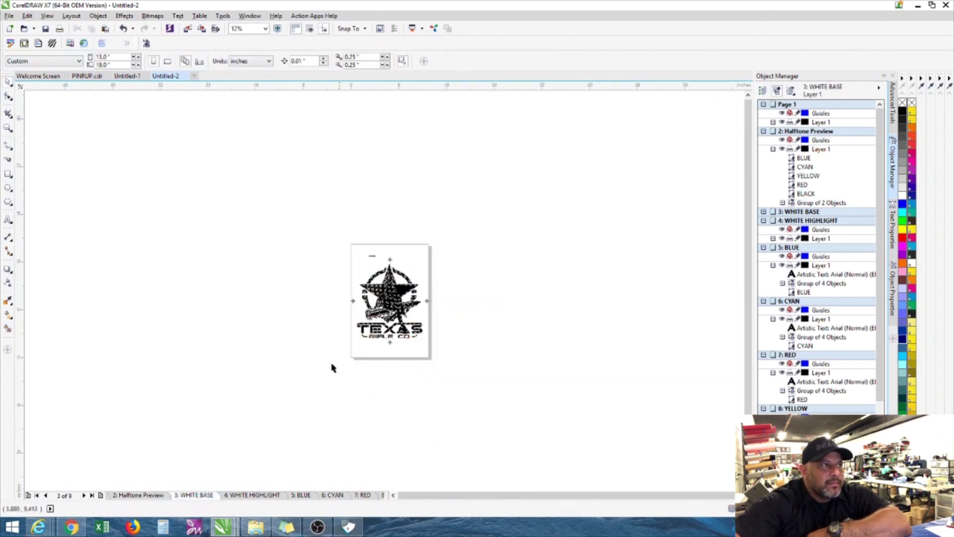
scroll(351, 380, "up", 2)
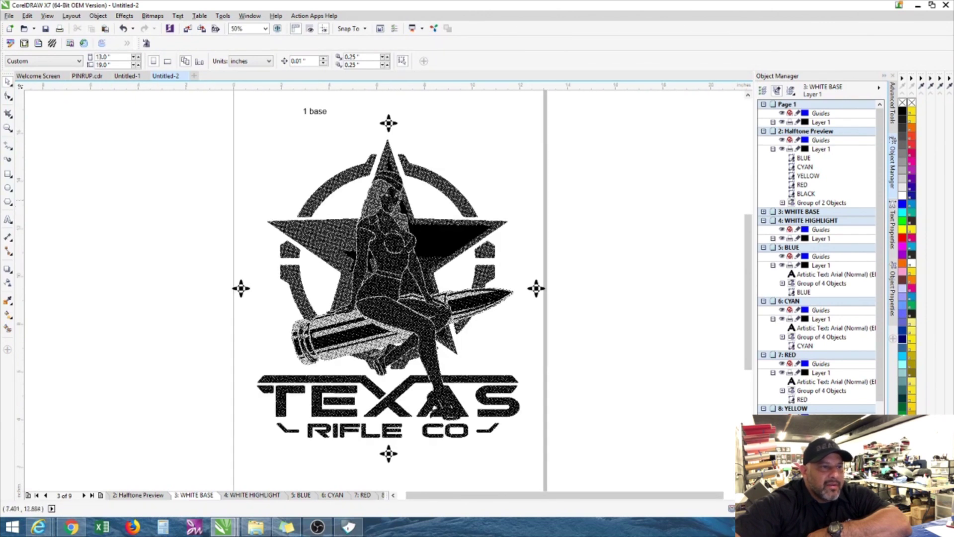